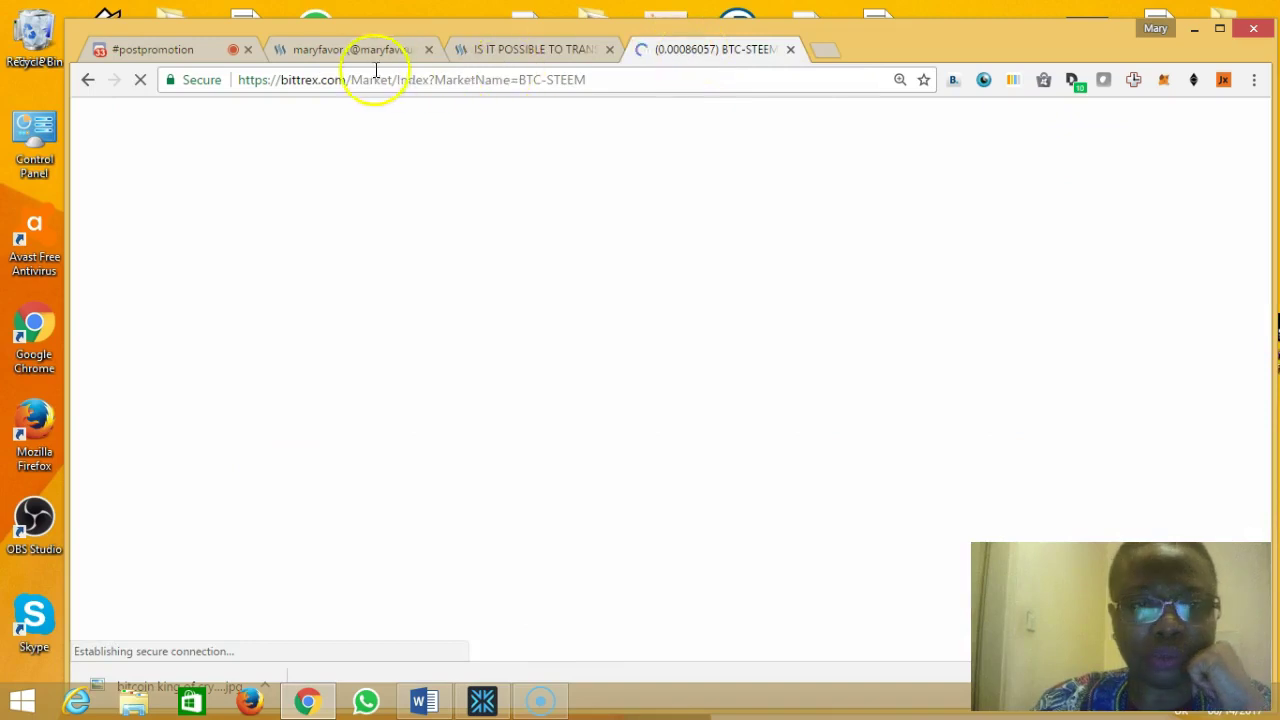
click(551, 57)
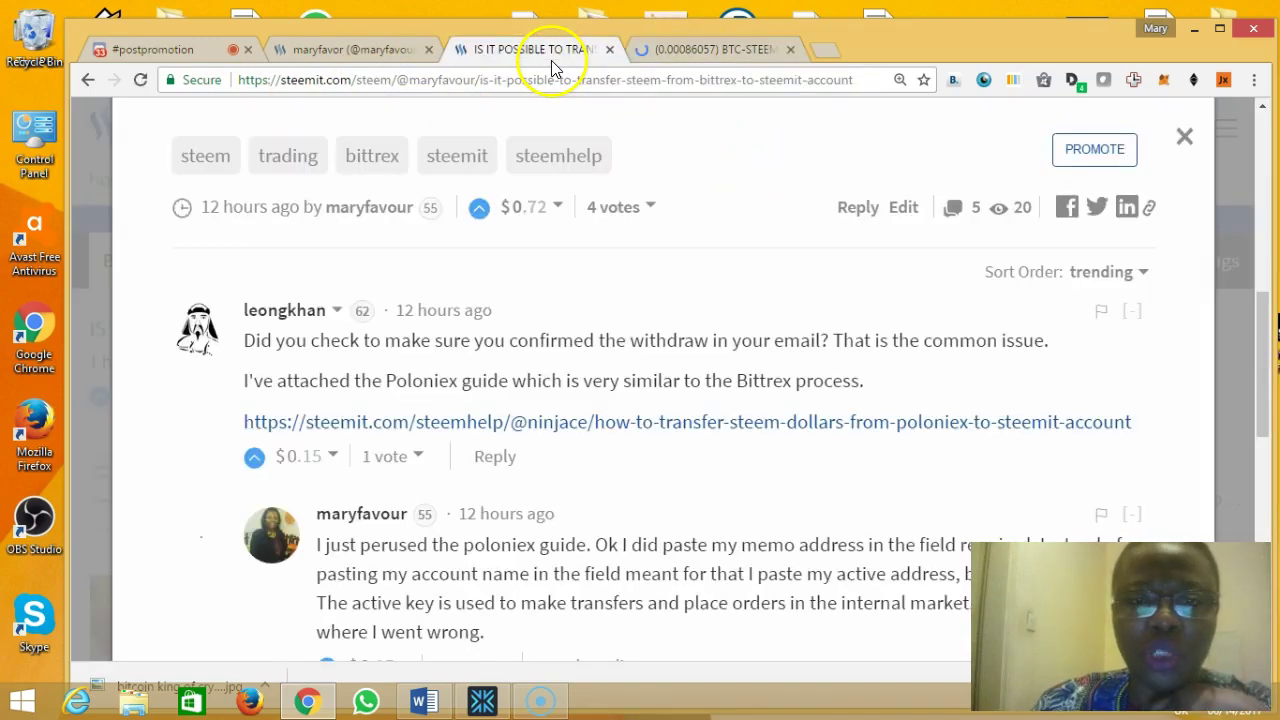
click(643, 53)
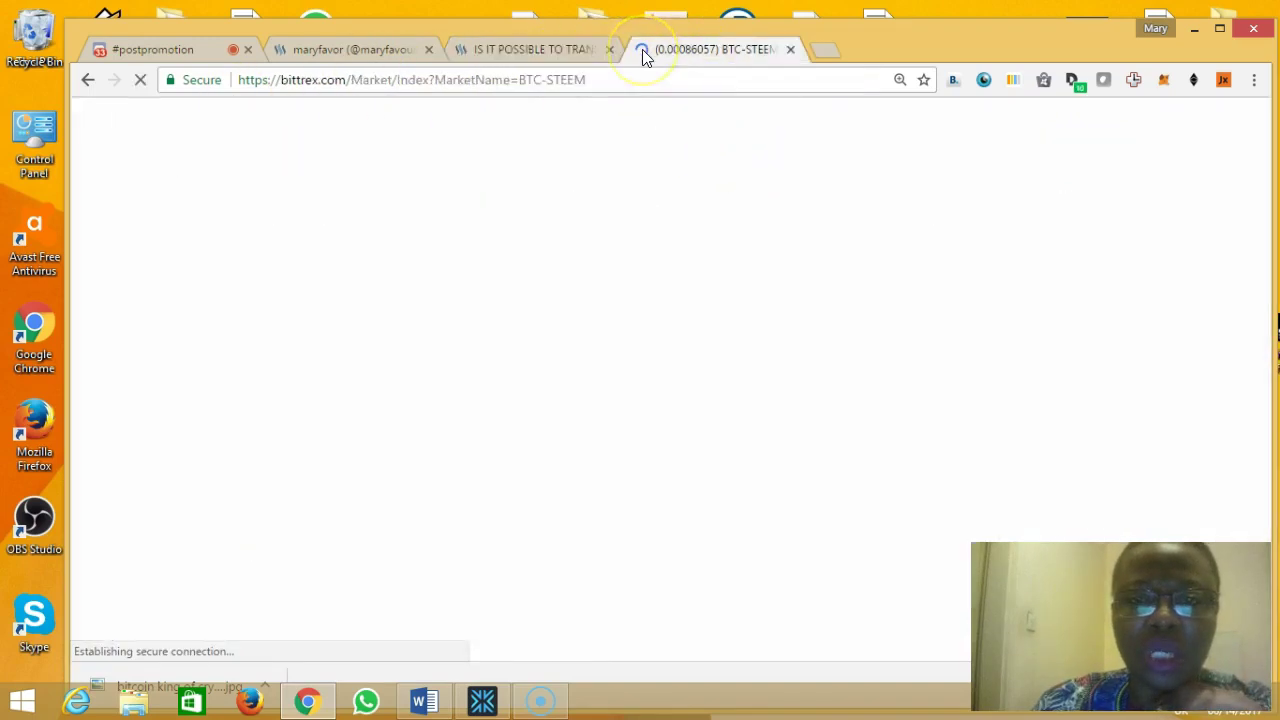
click(556, 50)
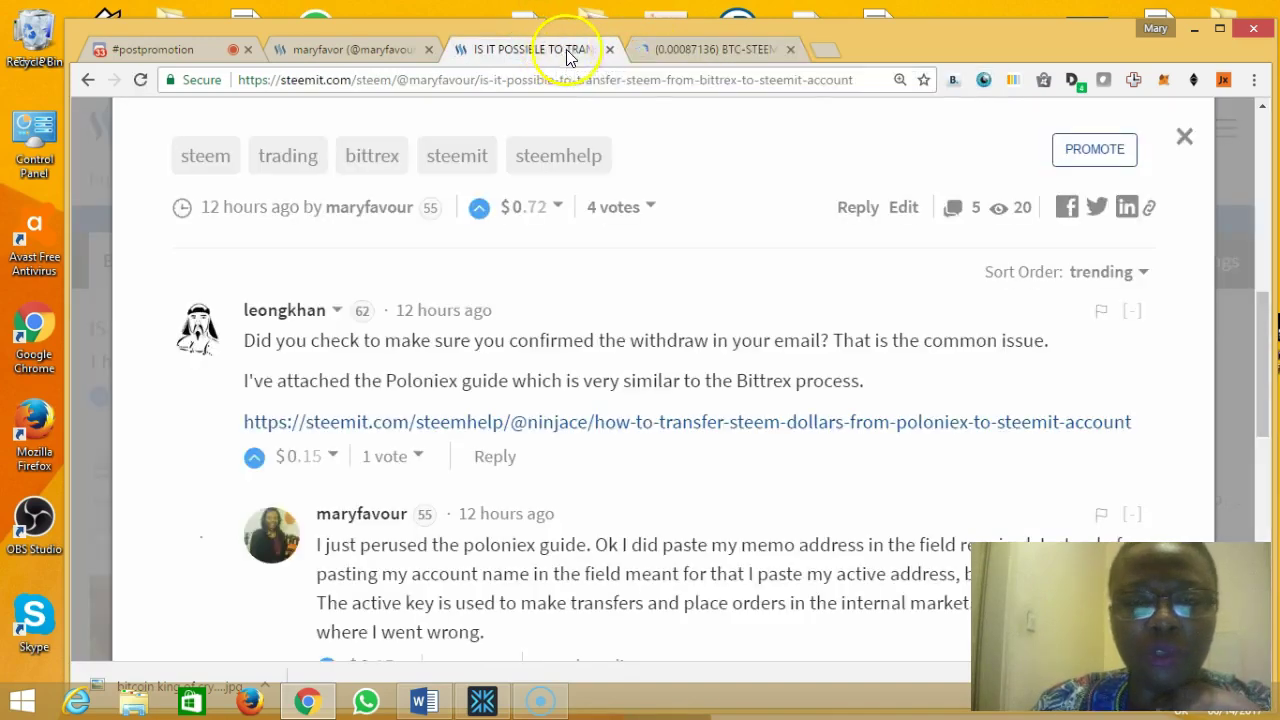
Return to the Bittrex BTC-STEEM market page and check the STEEM available to sell in the trading section
click(655, 56)
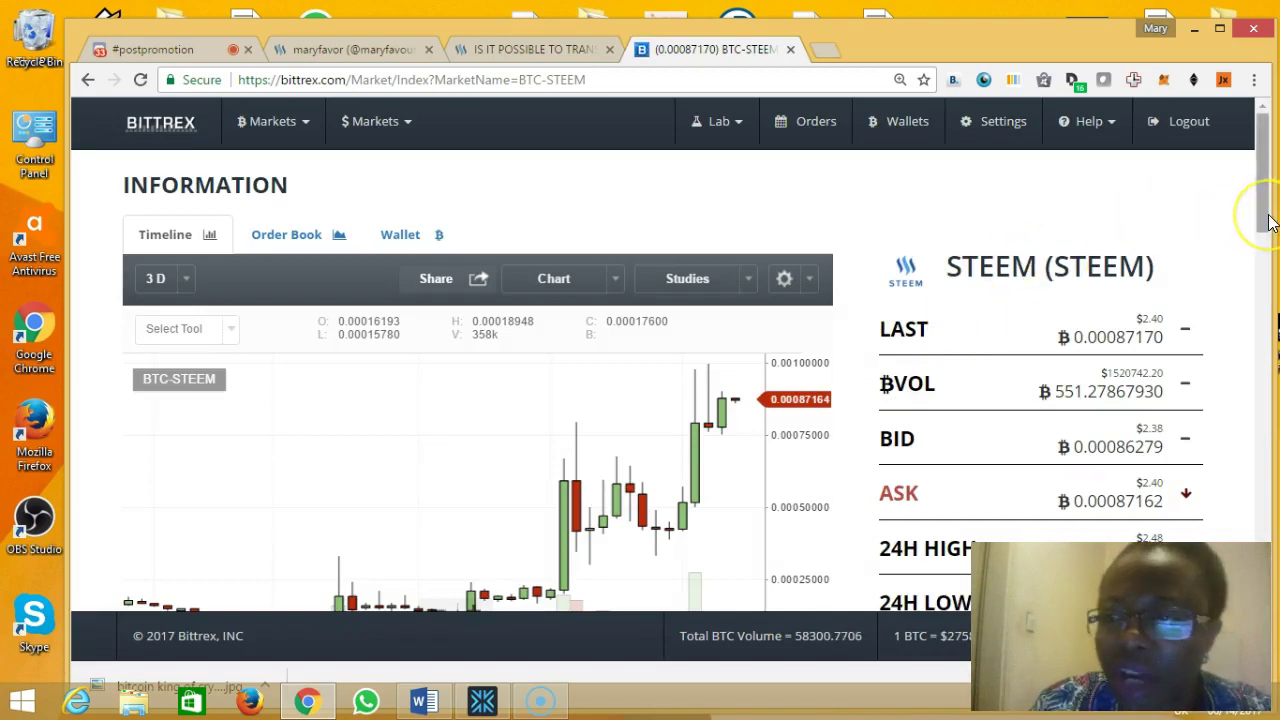
drag(1268, 222, 1100, 320)
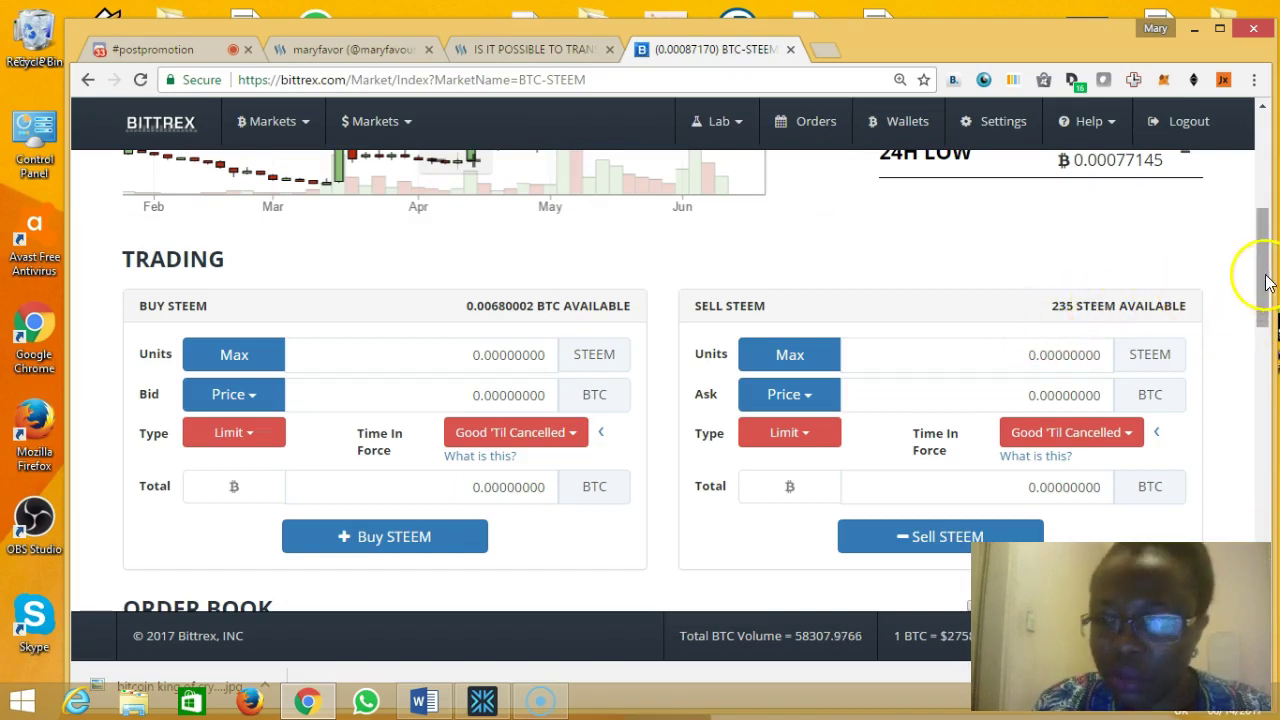
scroll(1251, 228, up, 3)
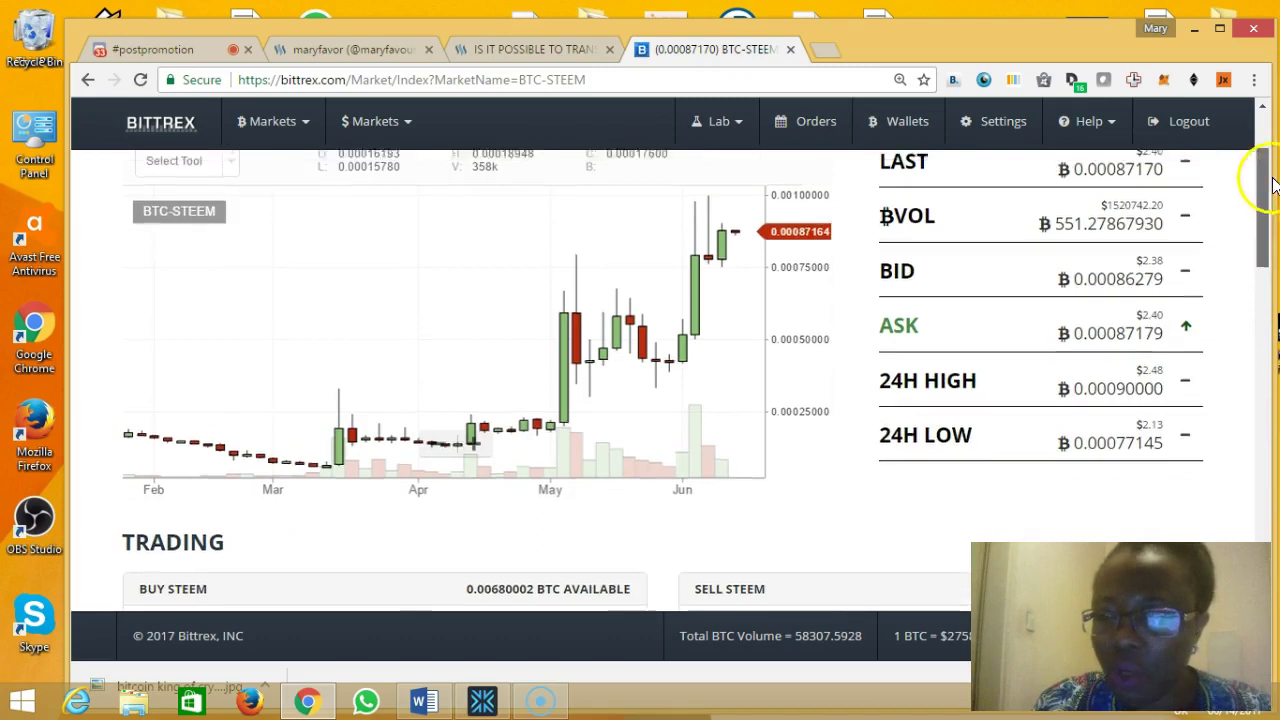
drag(1272, 183, 1260, 129)
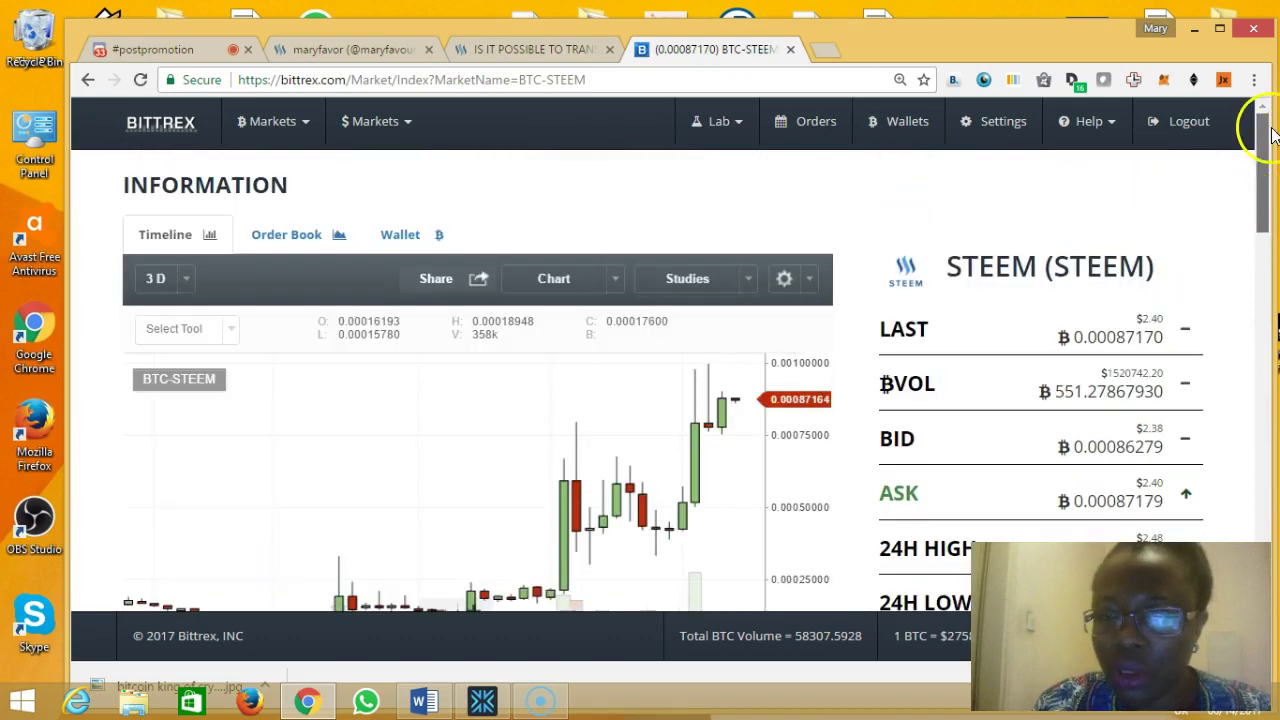
Open the Bittrex wallets page and start a withdrawal from the STEEM balance
click(899, 124)
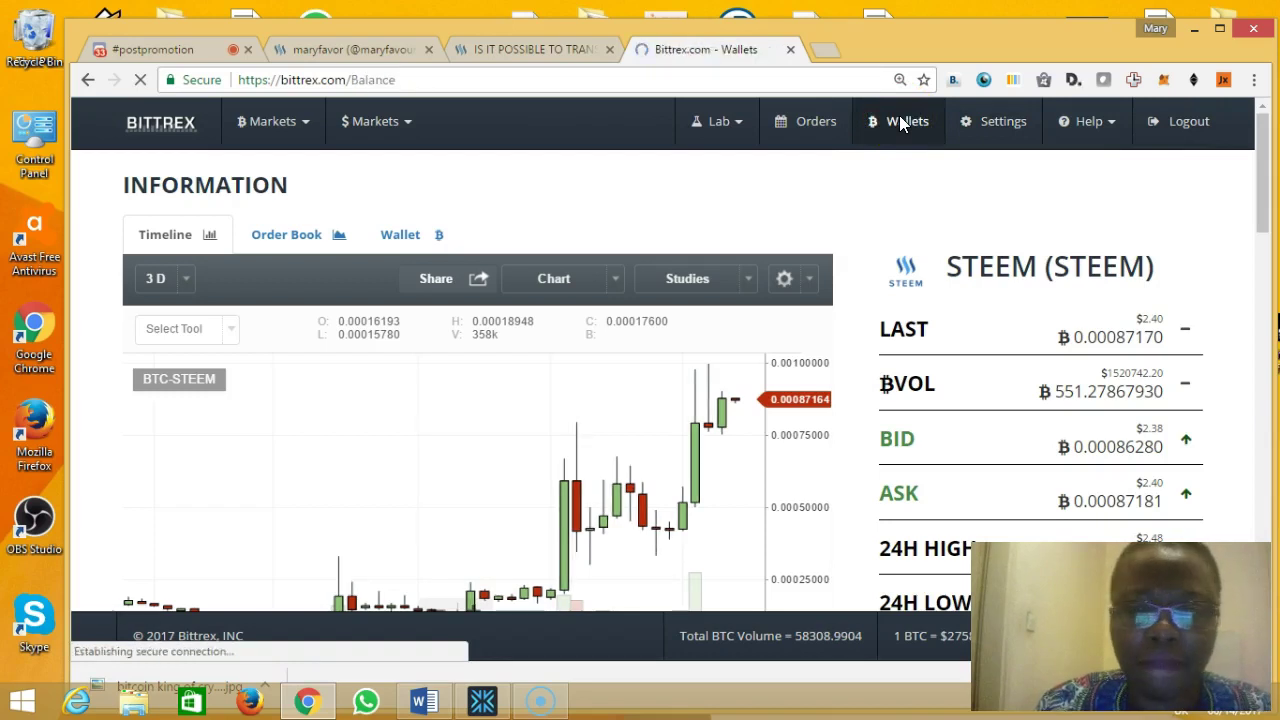
click(930, 266)
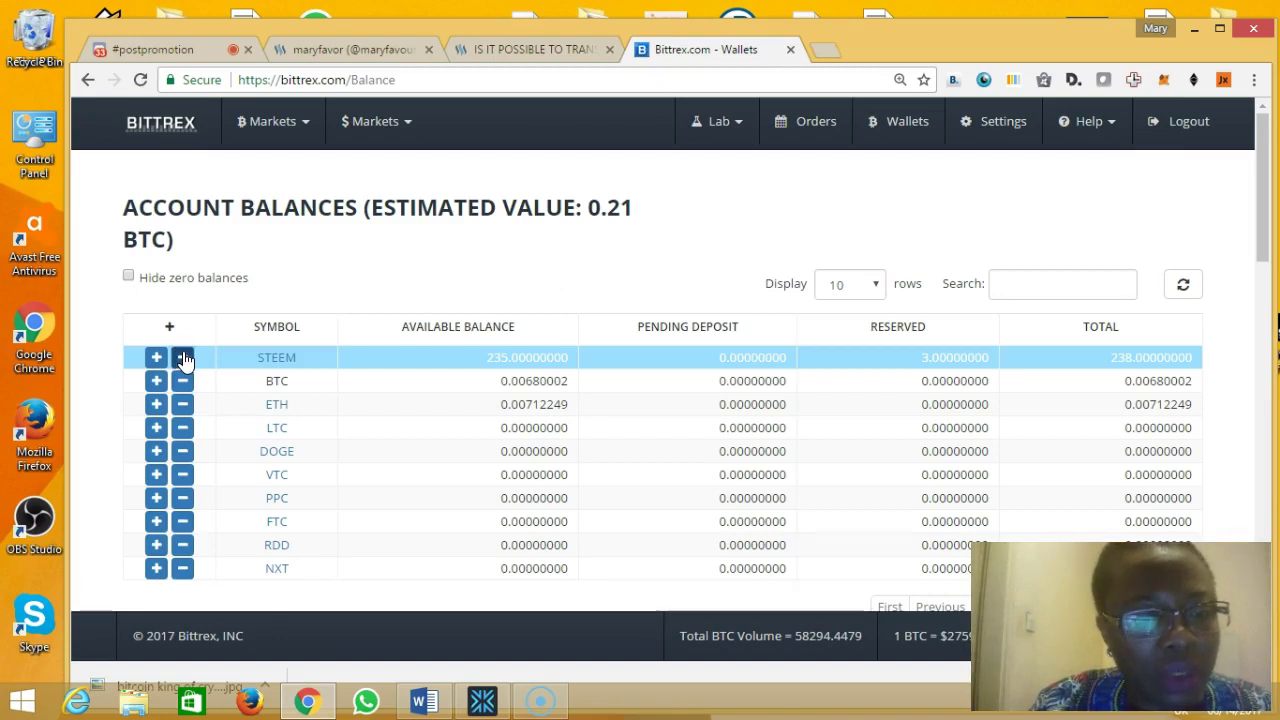
click(183, 356)
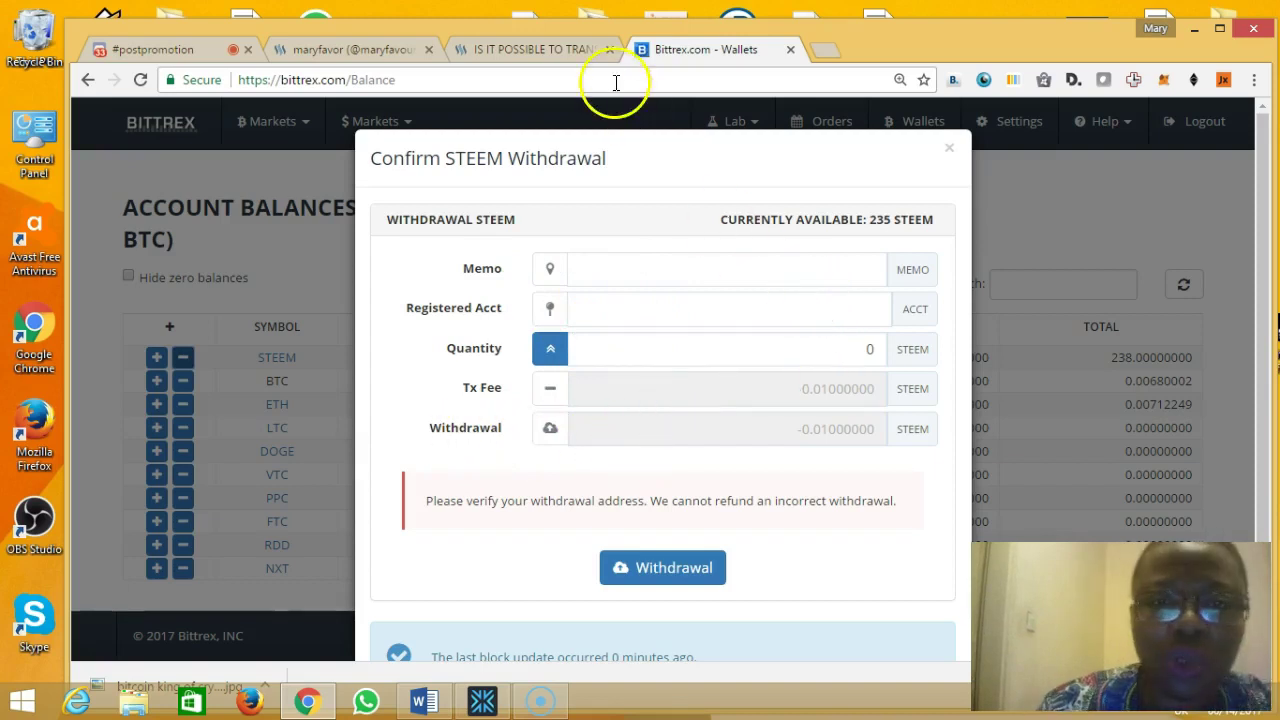
Switch to the Steemit profile page and open the account's wallet
click(390, 48)
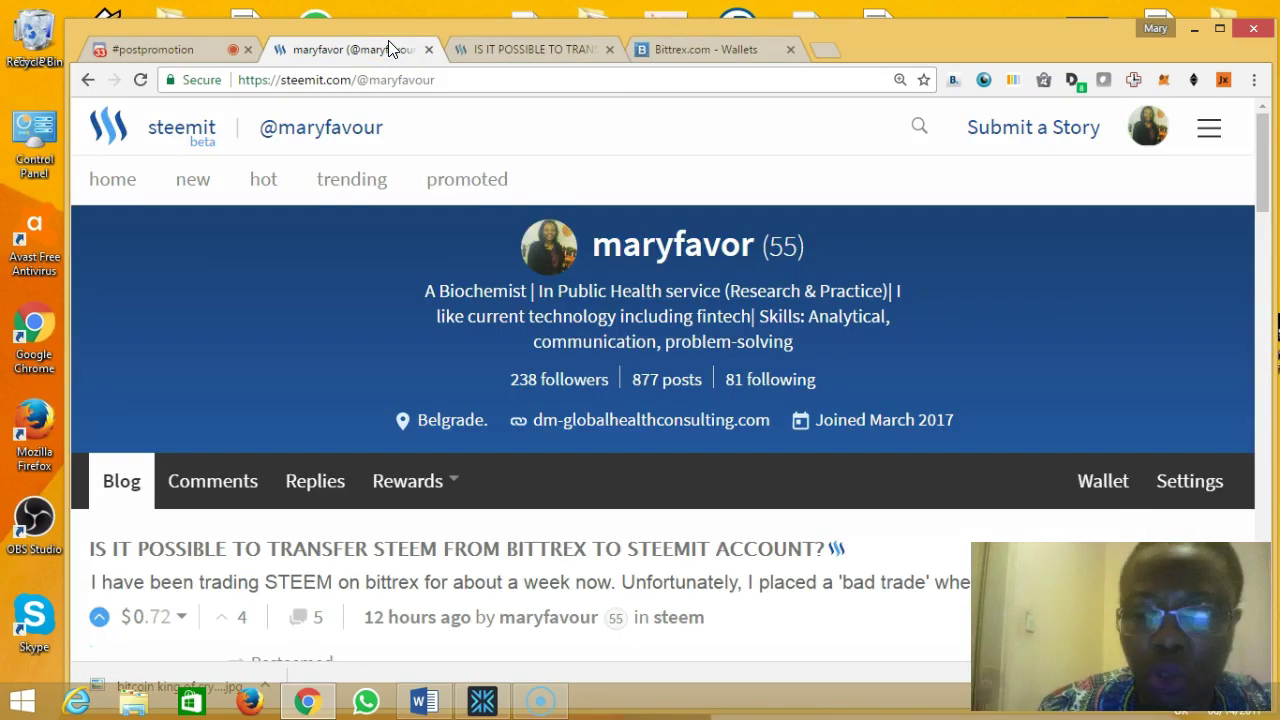
click(1150, 127)
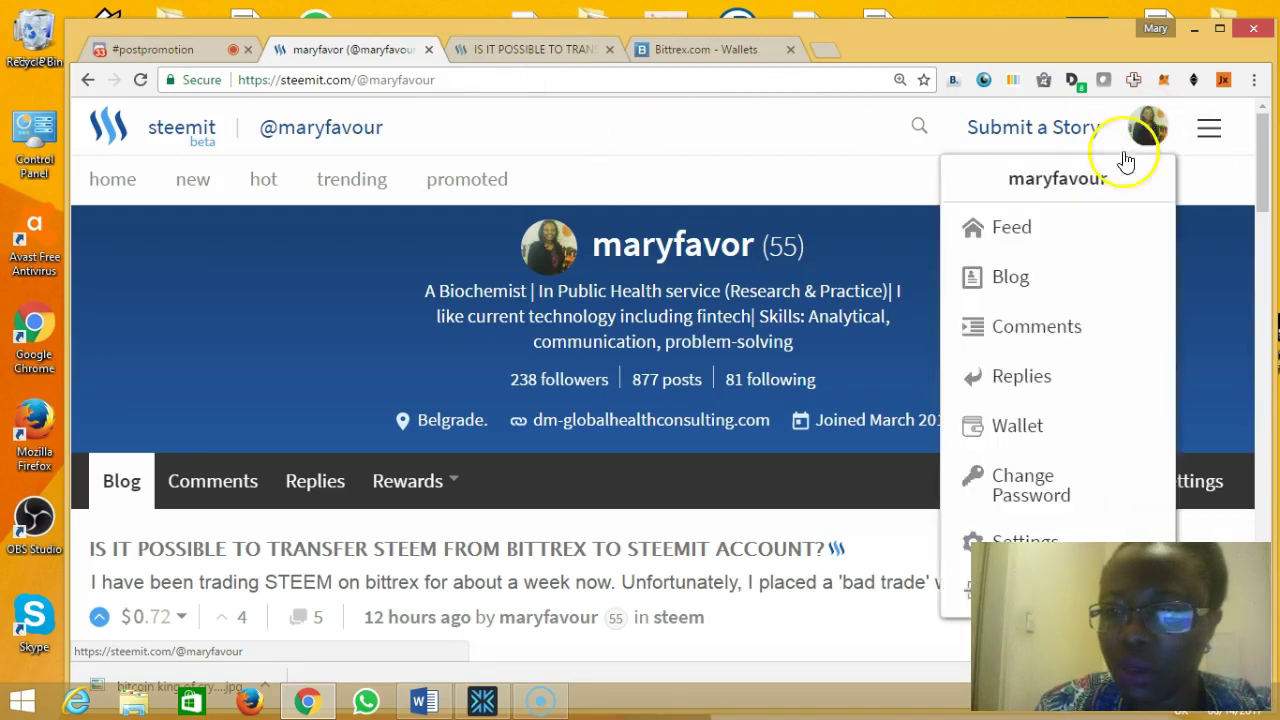
click(1040, 427)
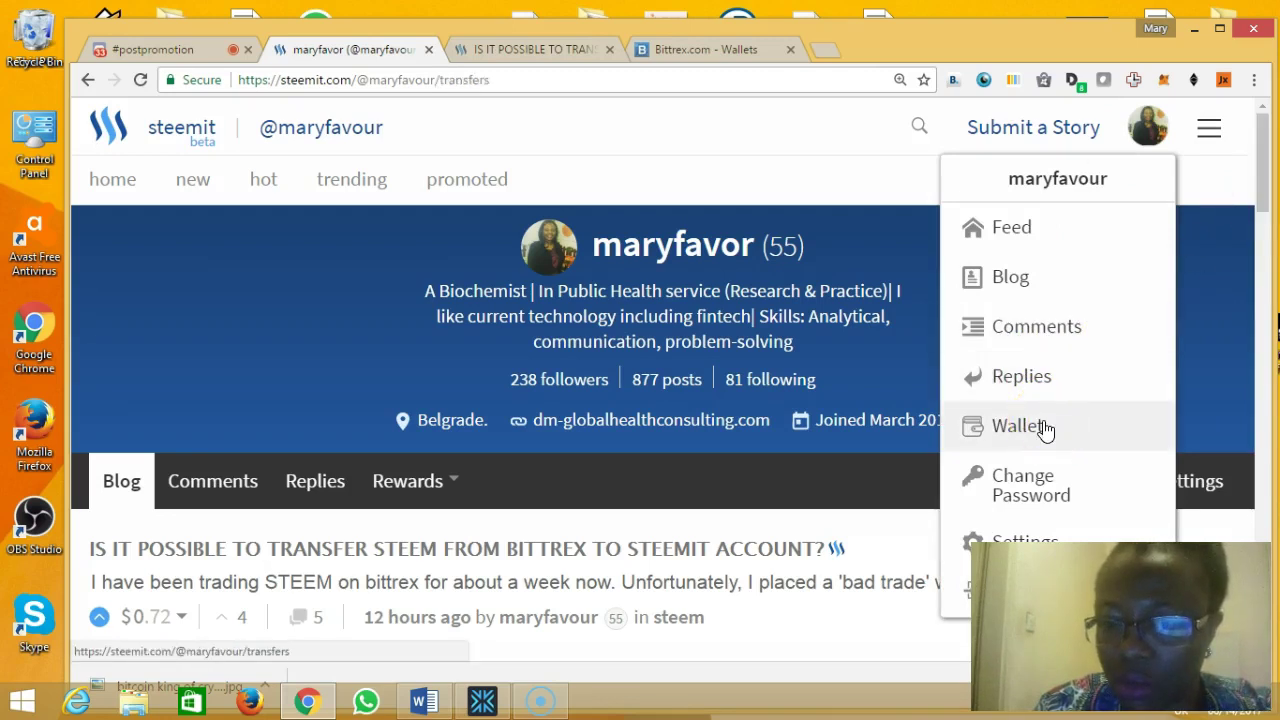
click(1030, 430)
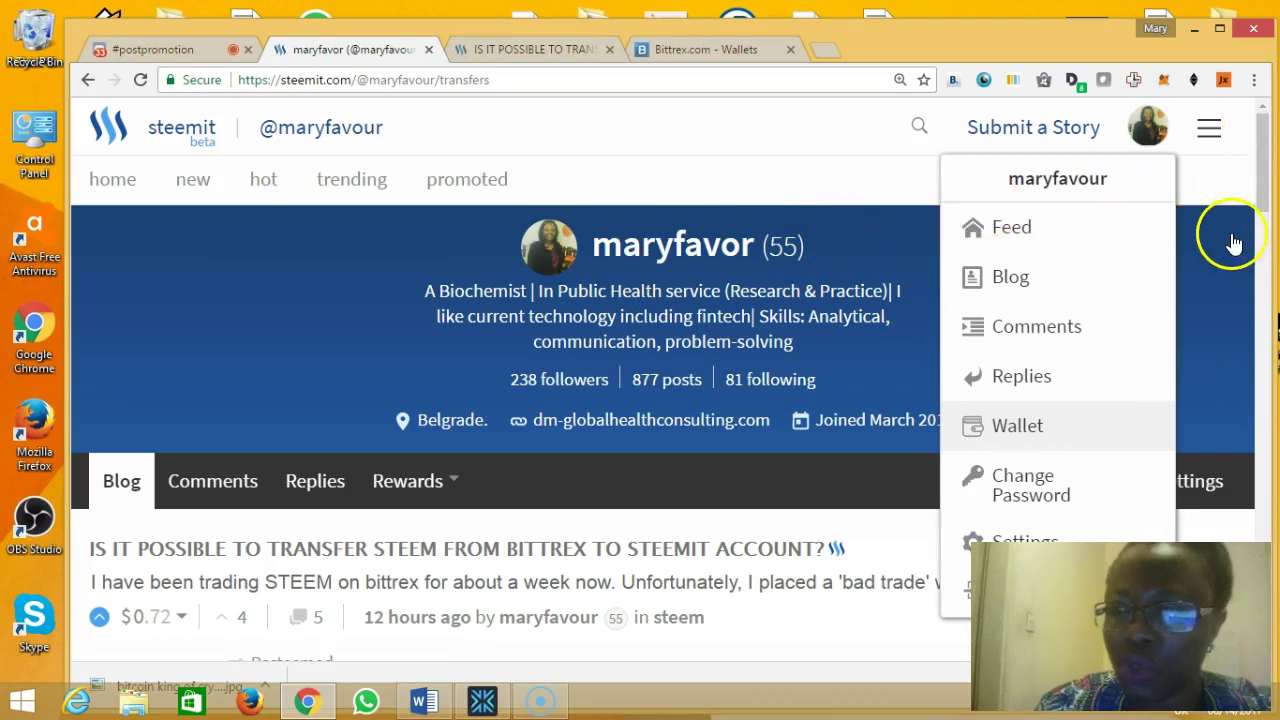
click(1138, 425)
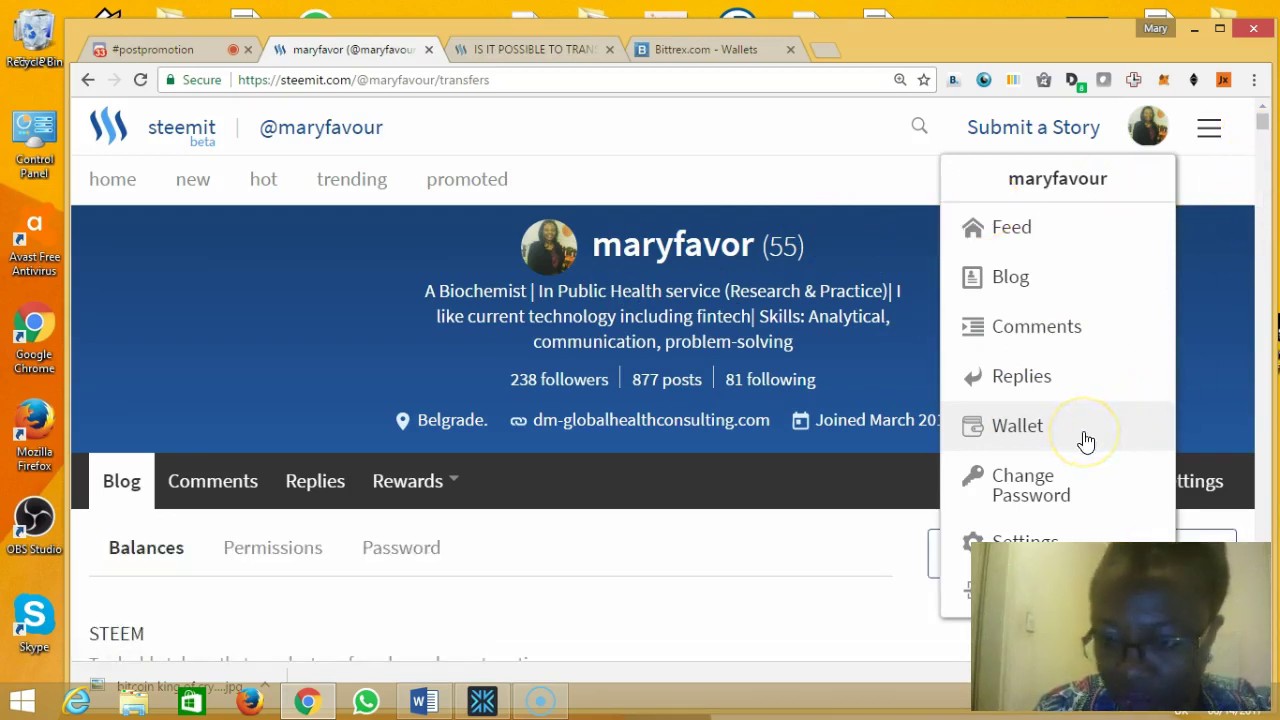
click(1043, 430)
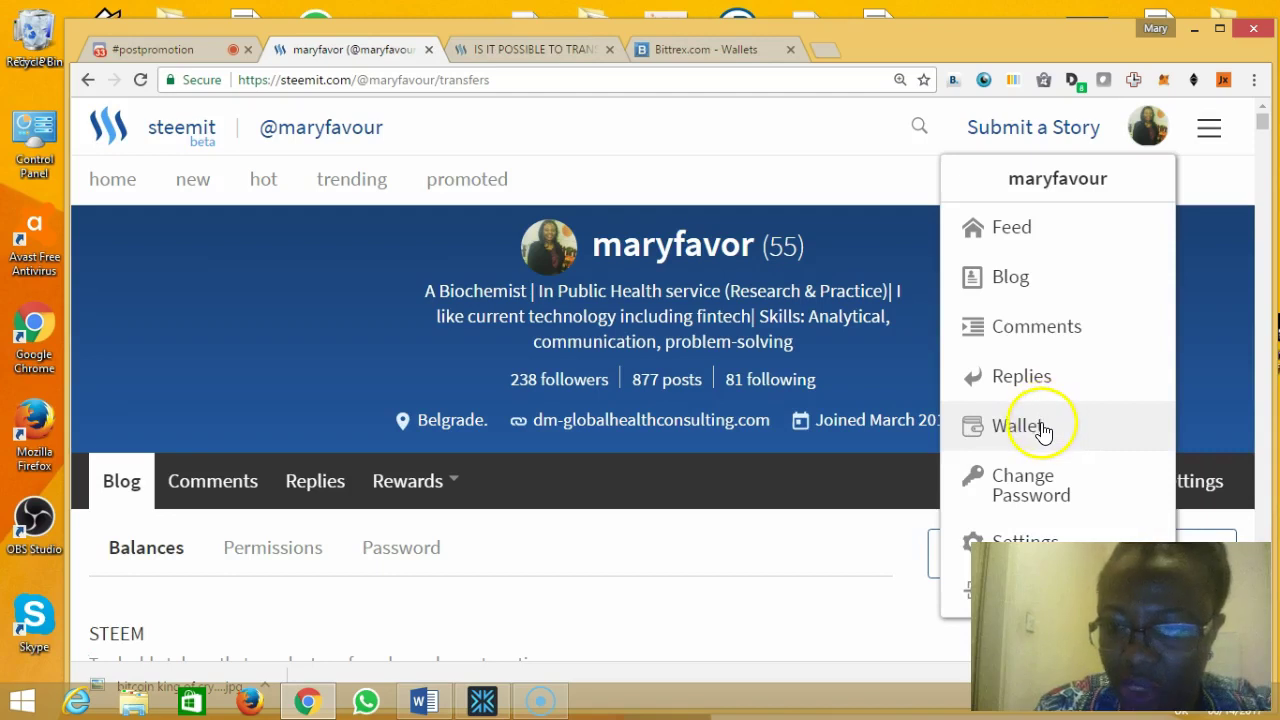
Review the Steemit wallet's balances and transfer history, and open the account's permissions page
scroll(1038, 428, down, 5)
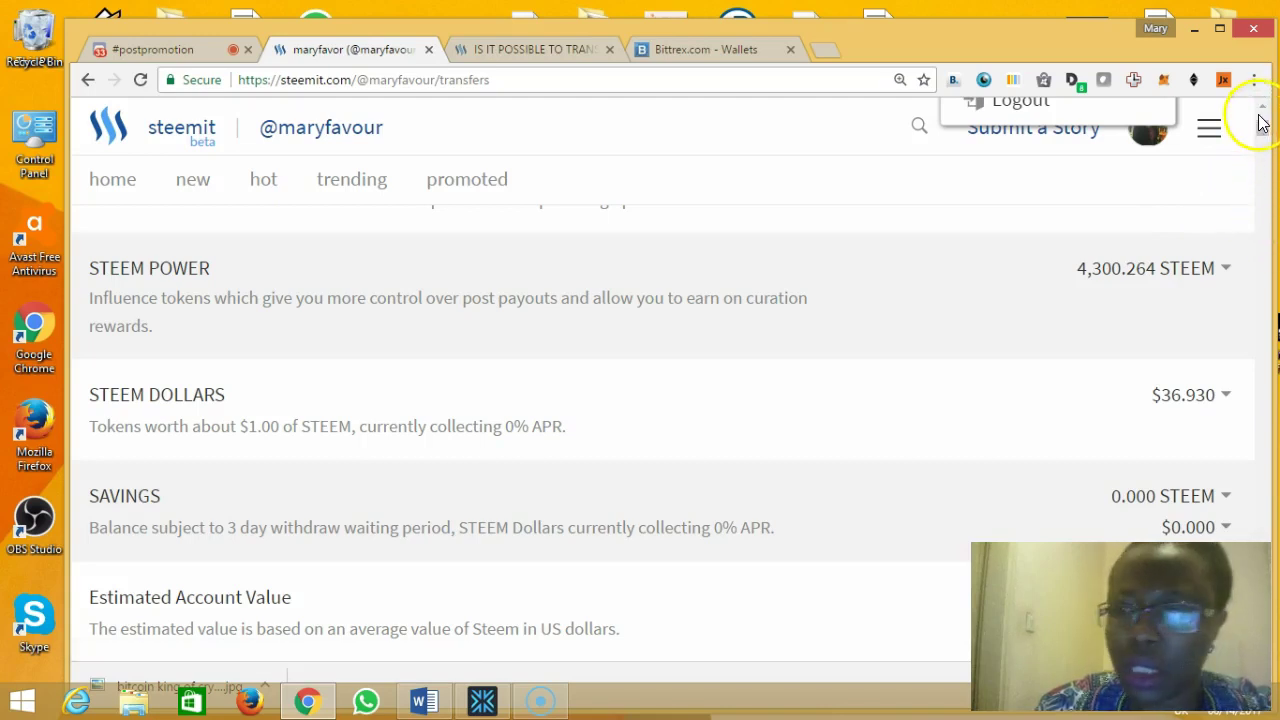
drag(1262, 122, 1257, 60)
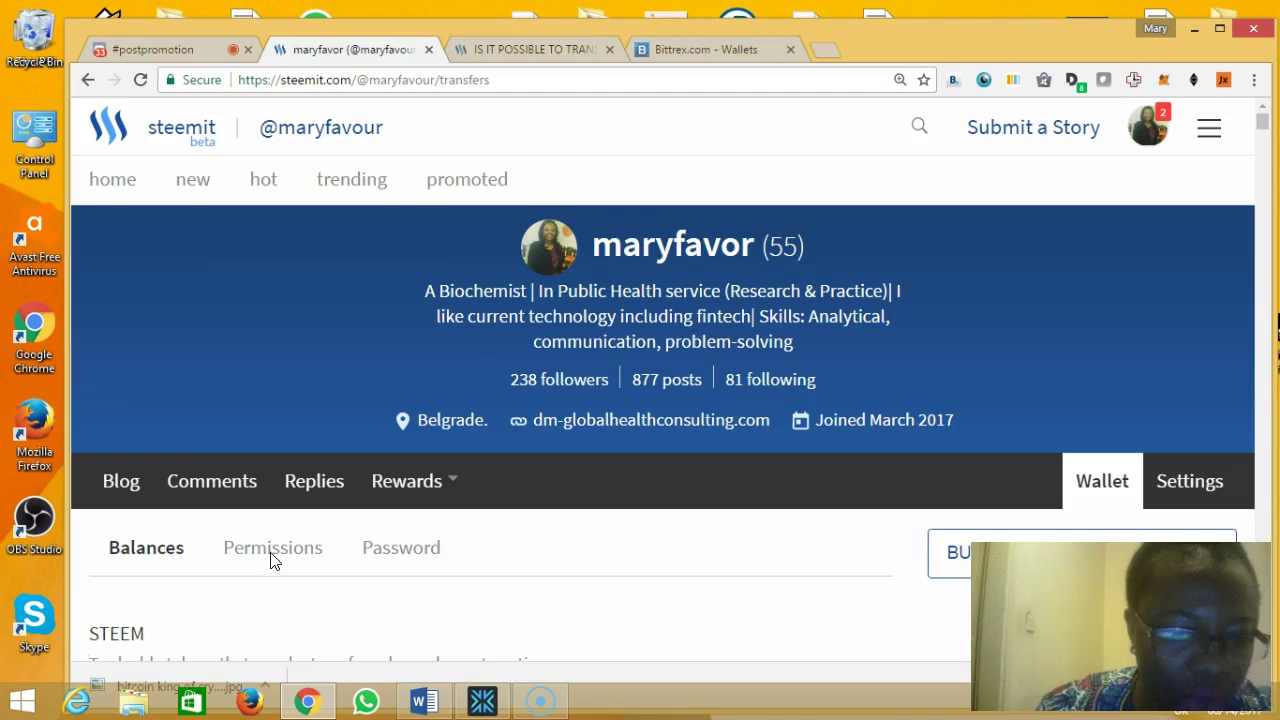
scroll(655, 470, down, 5)
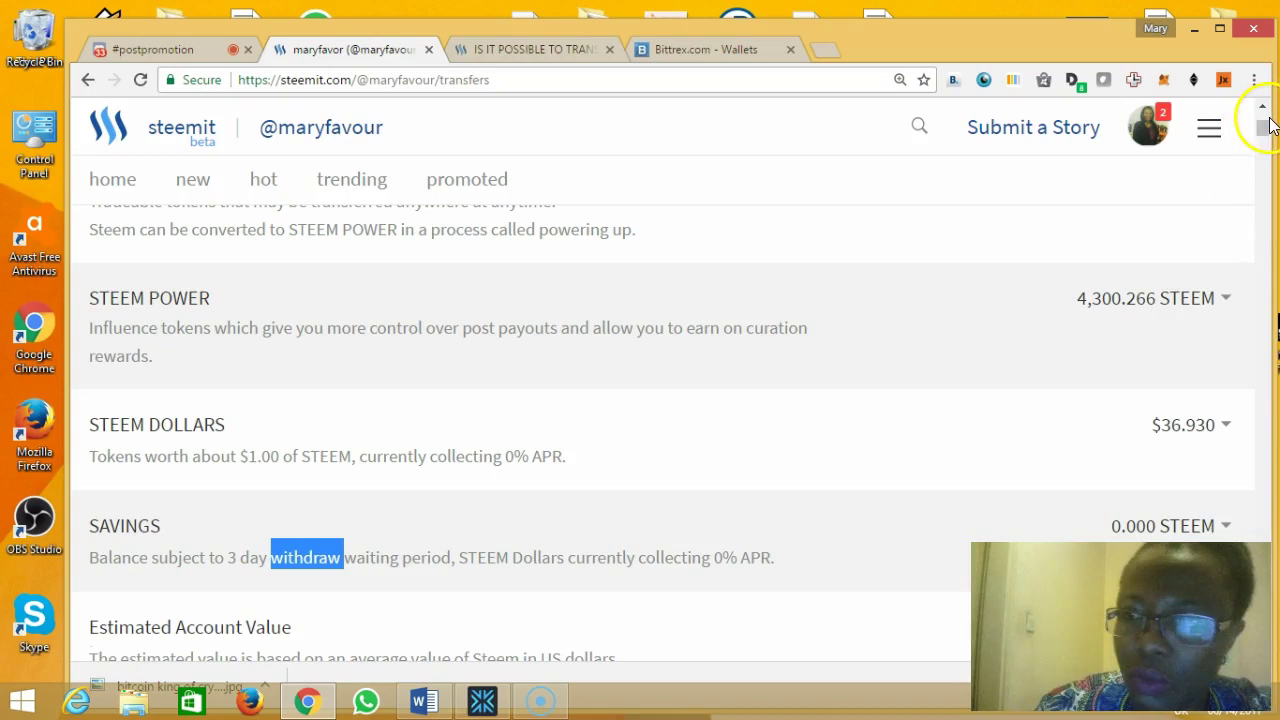
scroll(1262, 118, down, 5)
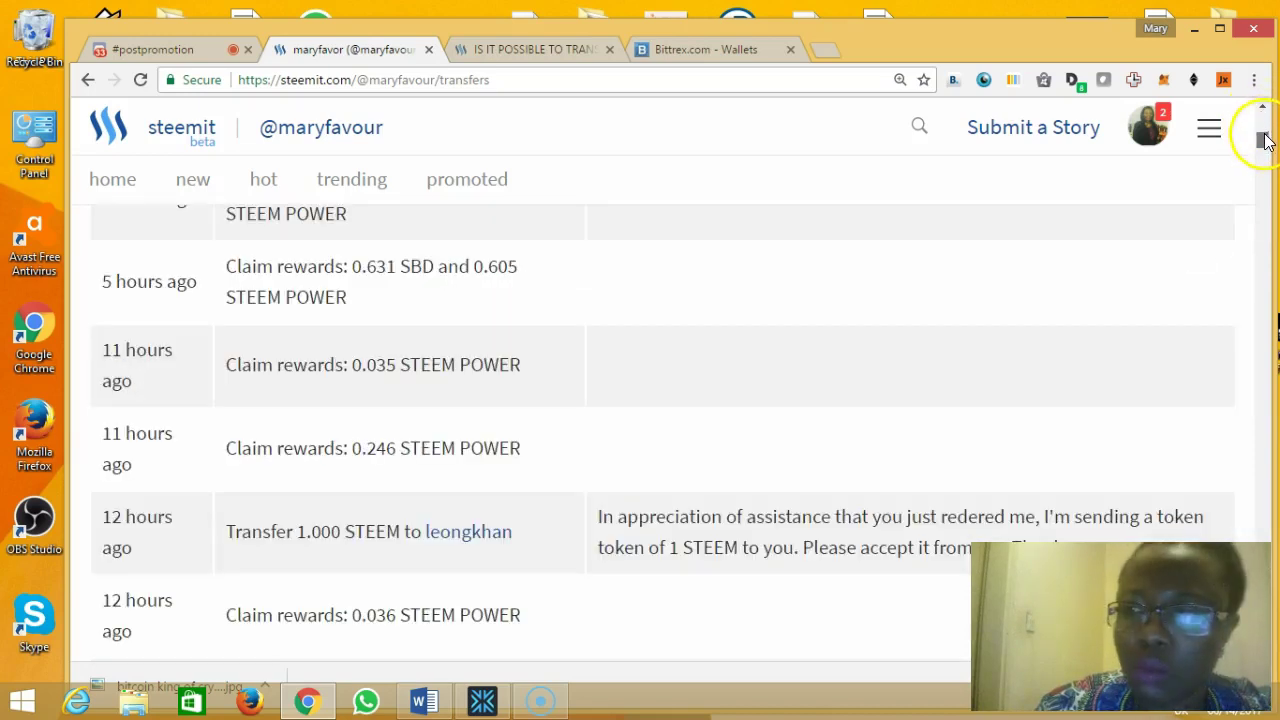
scroll(1262, 120, up, 10)
scroll(1262, 120, up, 1)
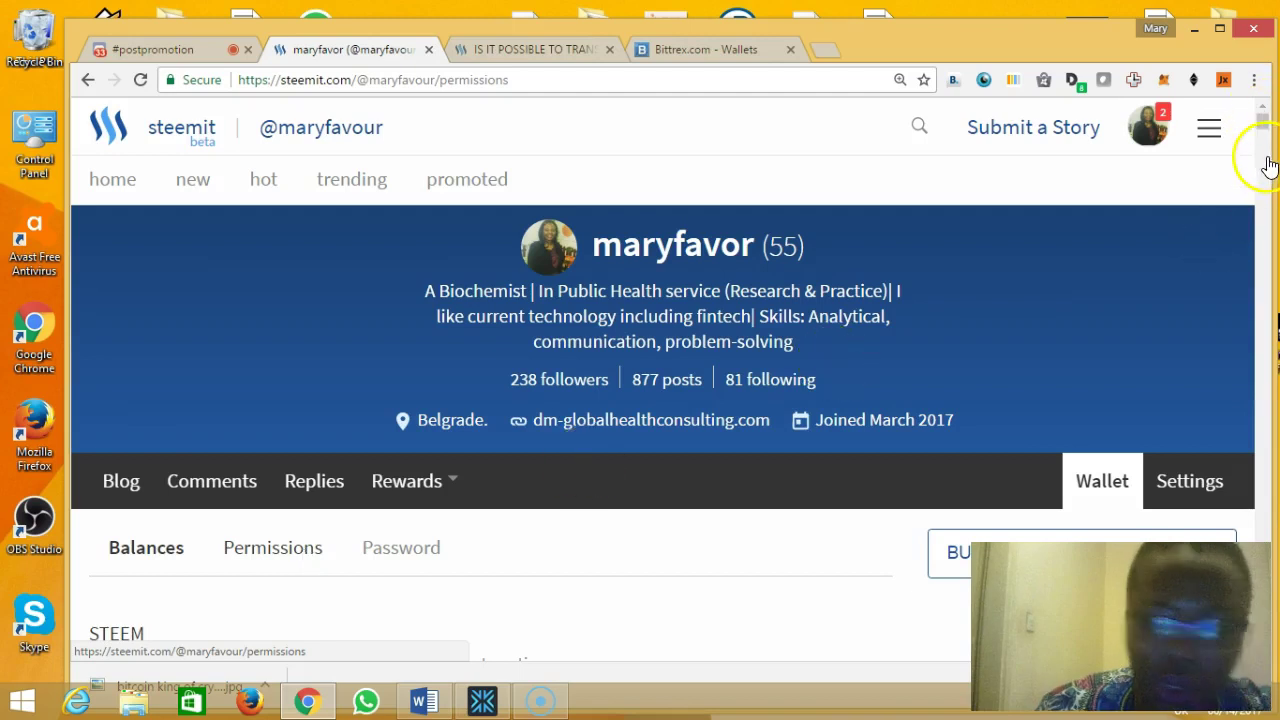
Copy the complete memo key from the account's permissions page
scroll(1266, 250, down, 3)
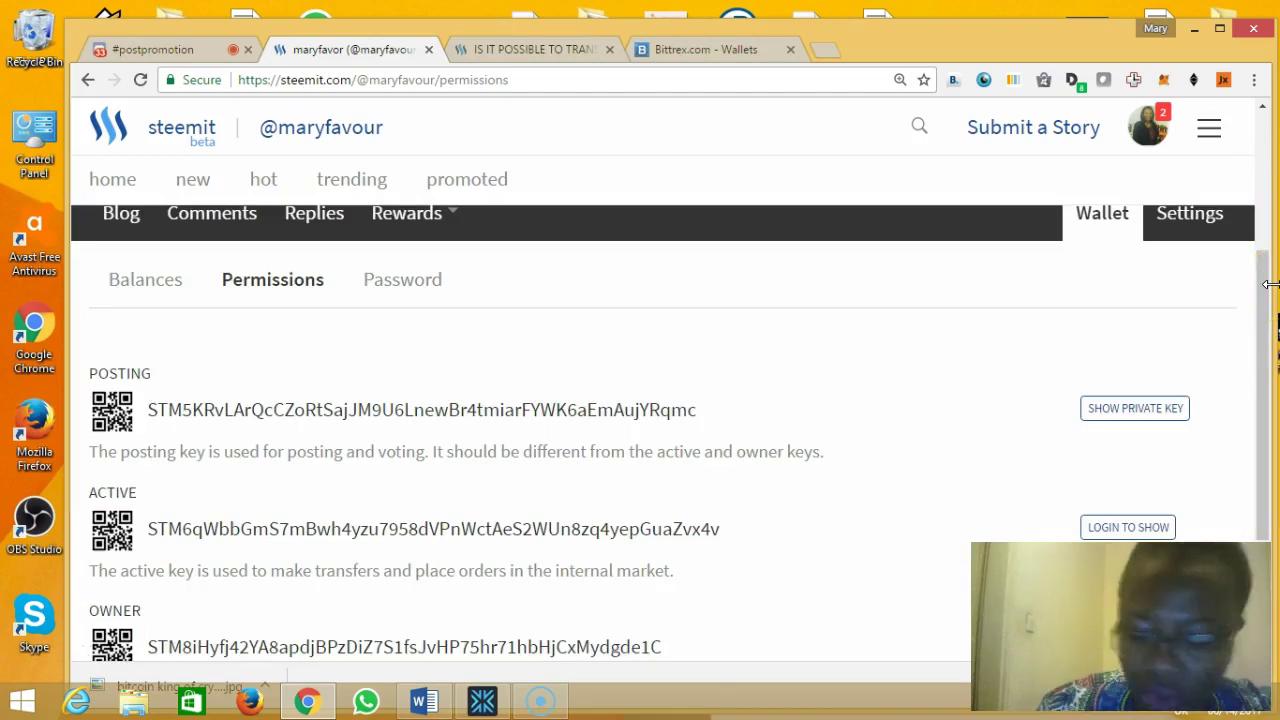
scroll(1268, 284, down, 1)
scroll(1268, 284, down, 3)
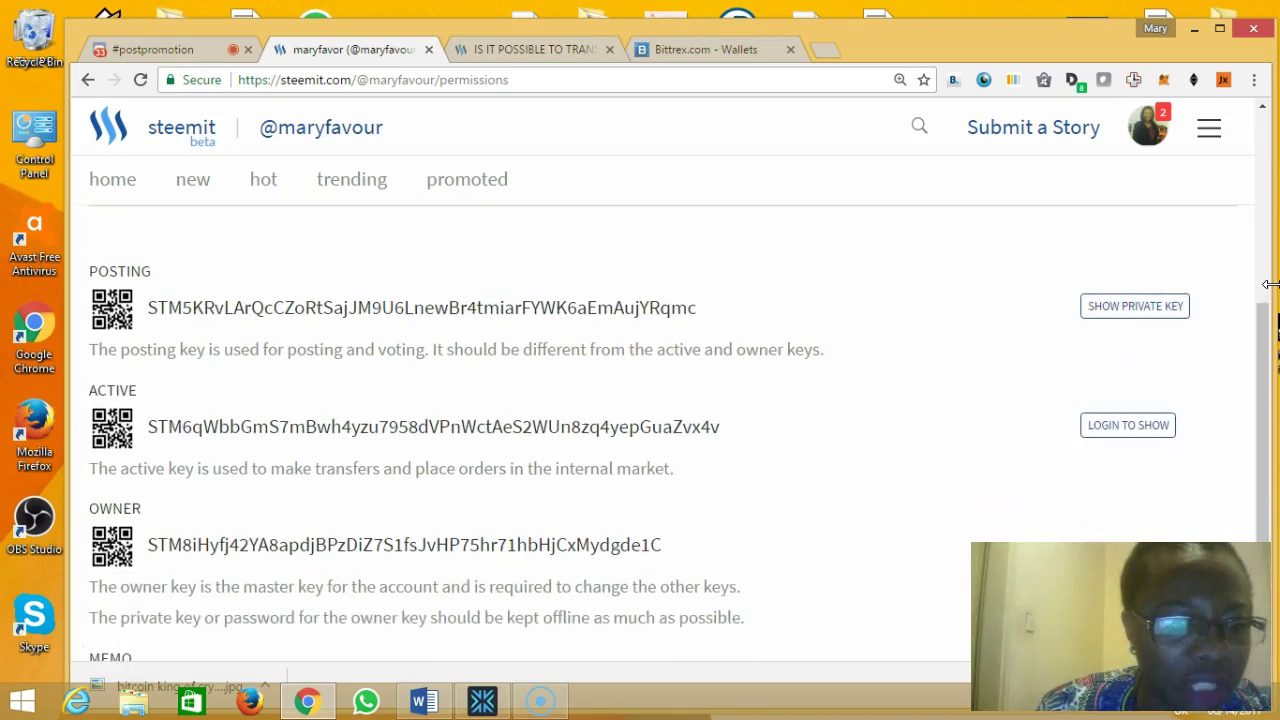
scroll(1268, 284, down, 1)
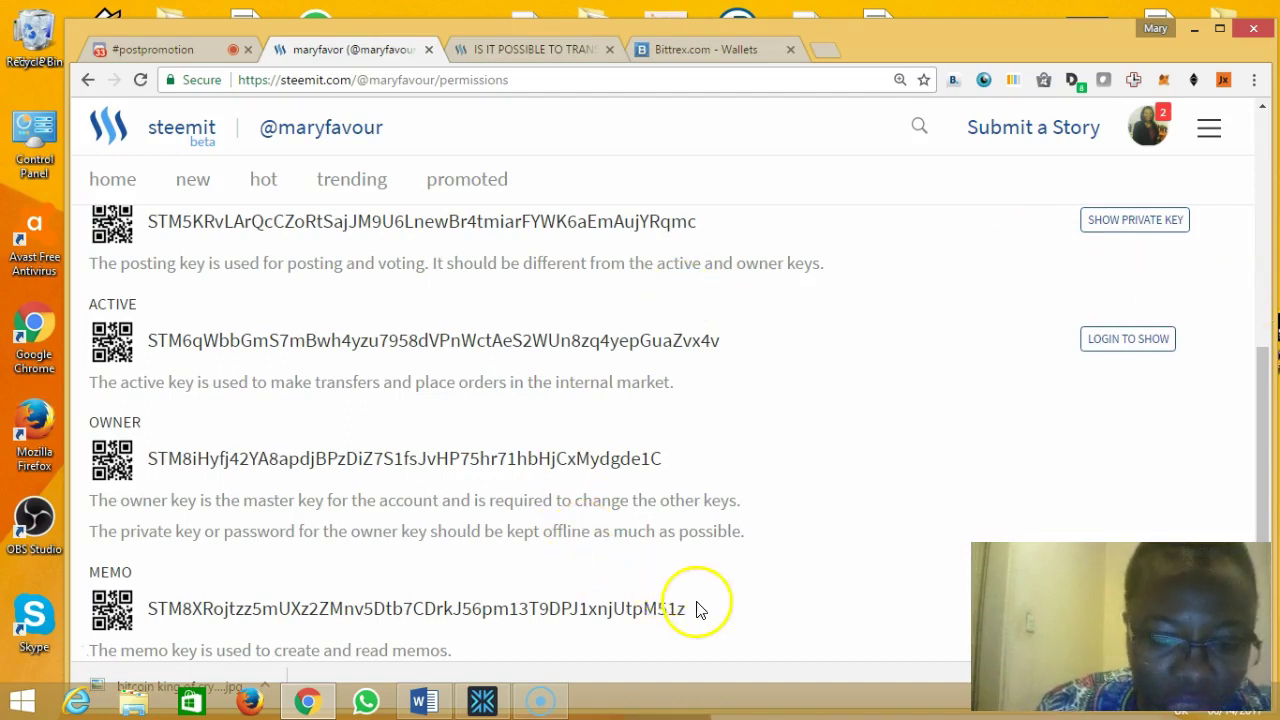
drag(688, 610, 645, 608)
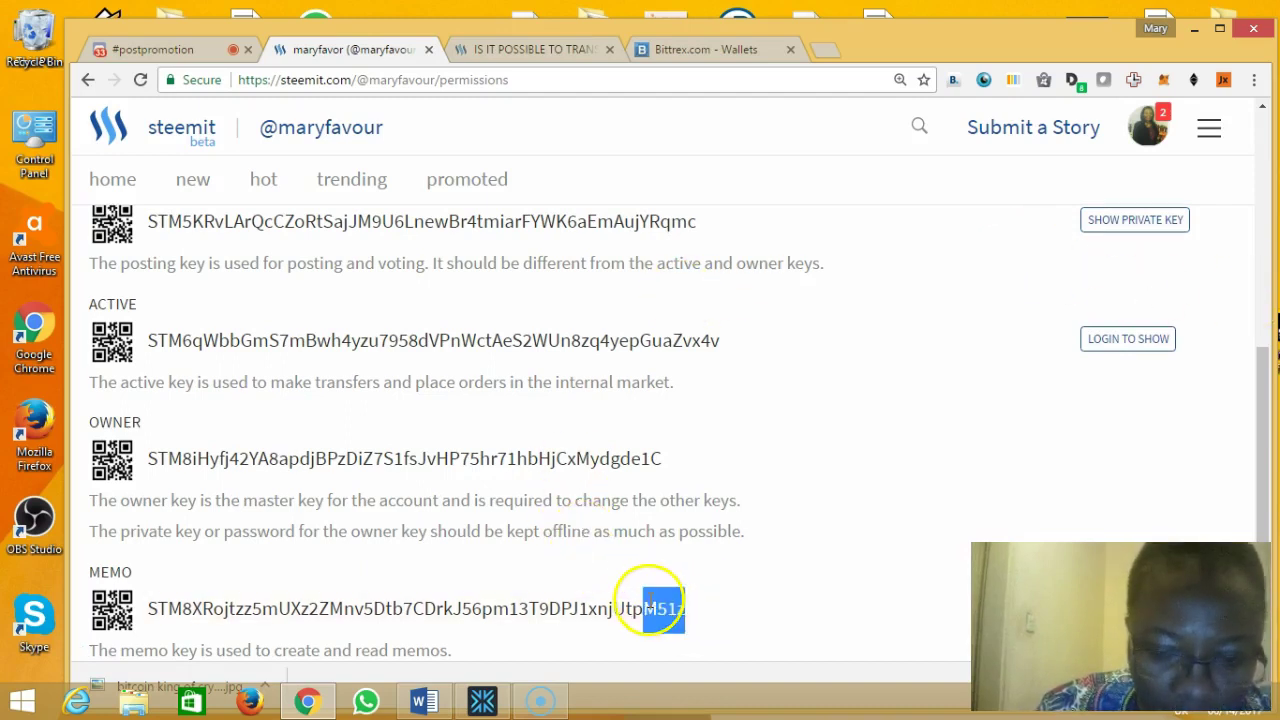
click(730, 607)
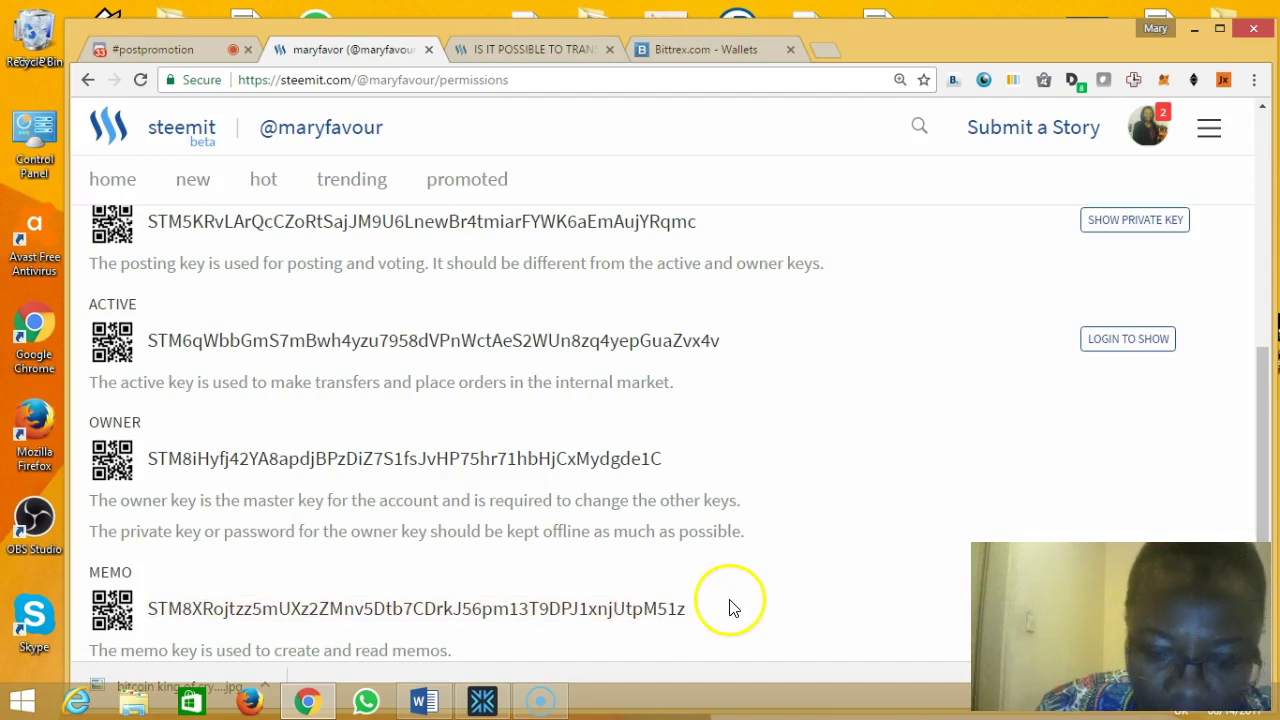
drag(688, 608, 645, 600)
click(786, 607)
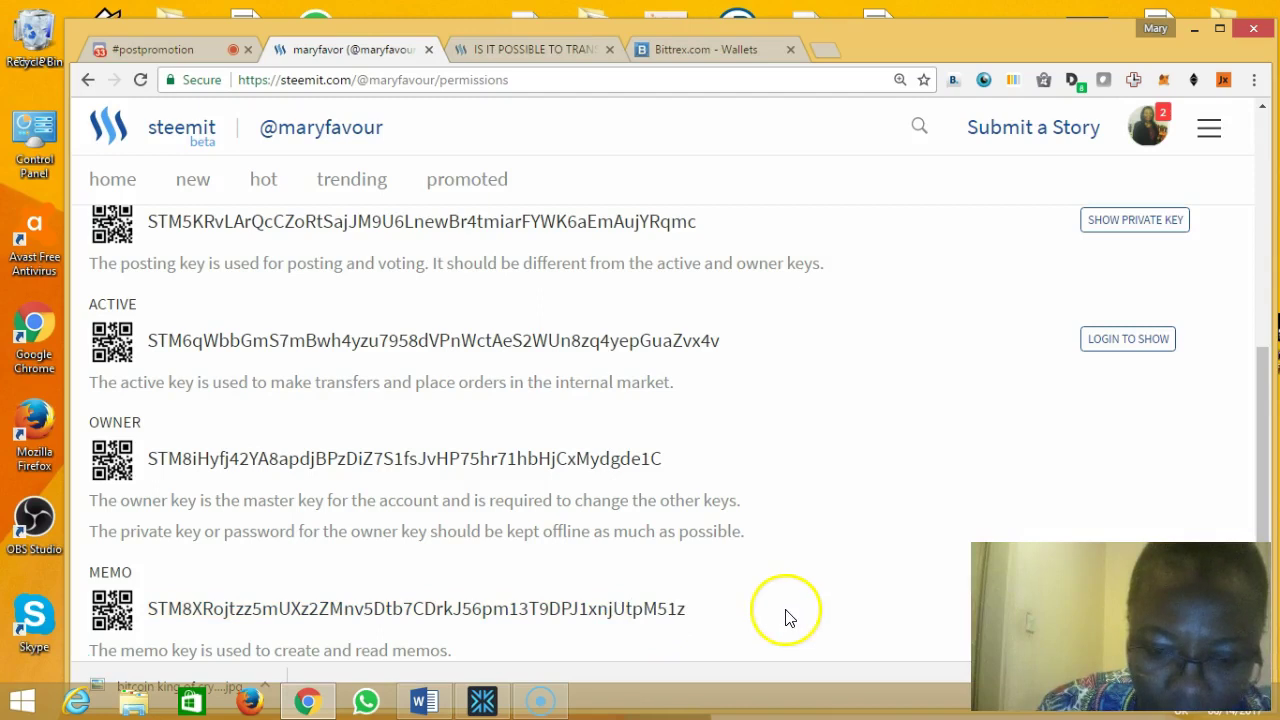
click(685, 607)
drag(687, 610, 148, 600)
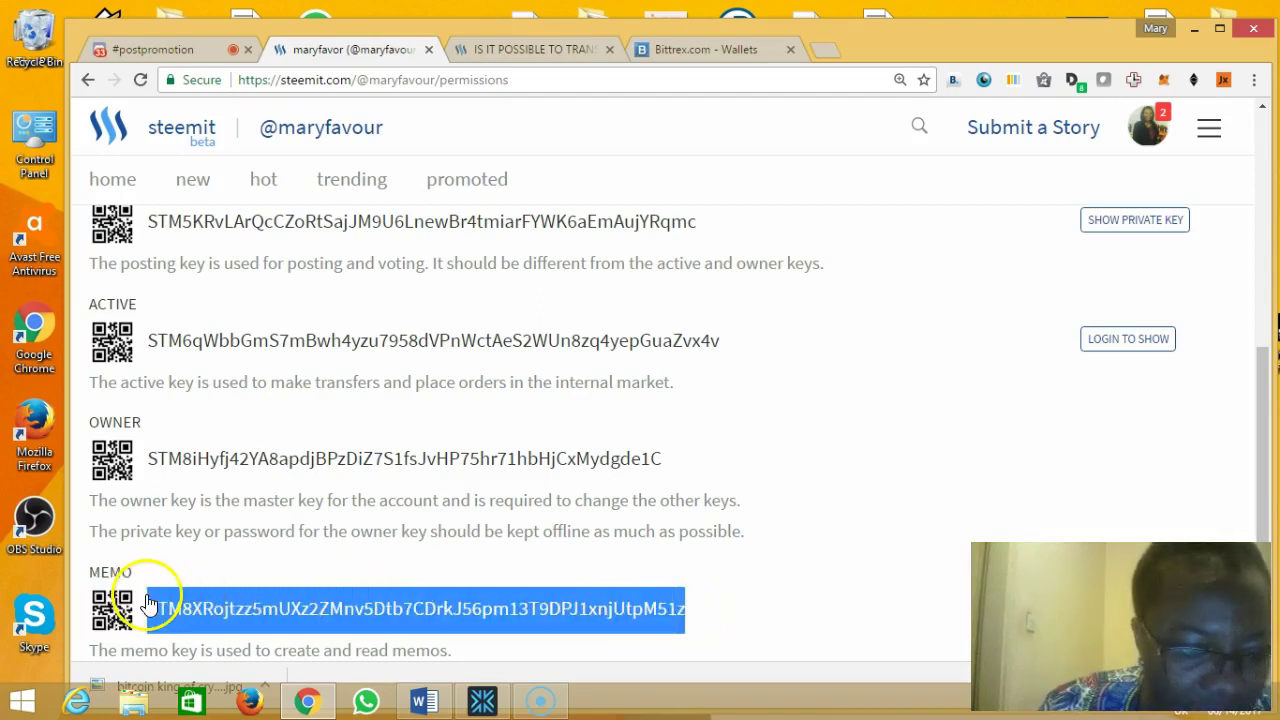
right_click(233, 607)
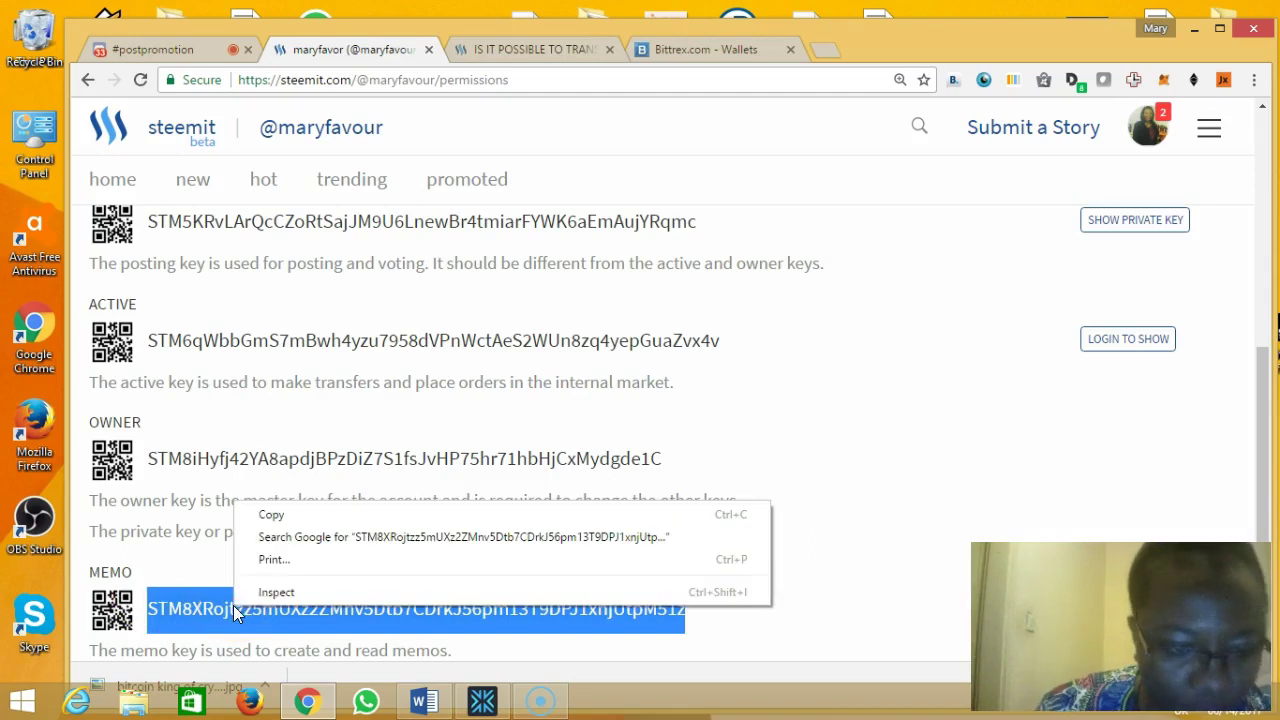
click(272, 515)
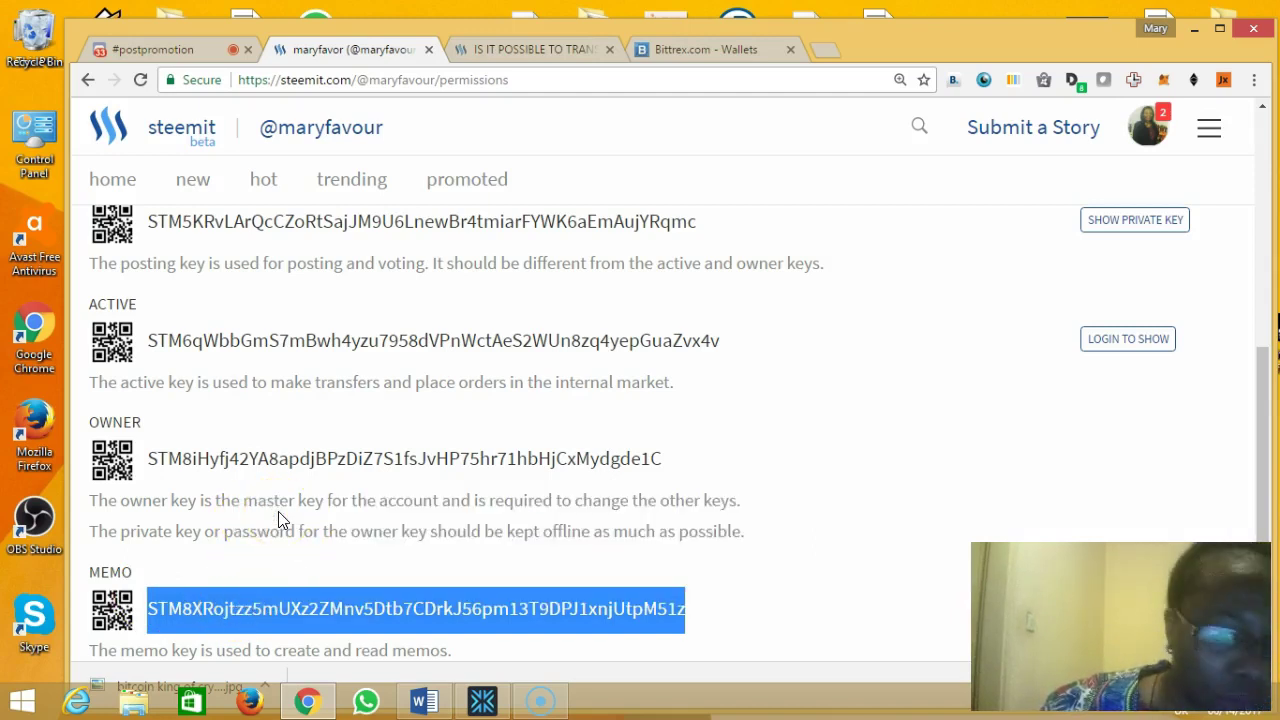
Return to the Bittrex STEEM withdrawal form and paste the copied memo key as the memo
click(673, 49)
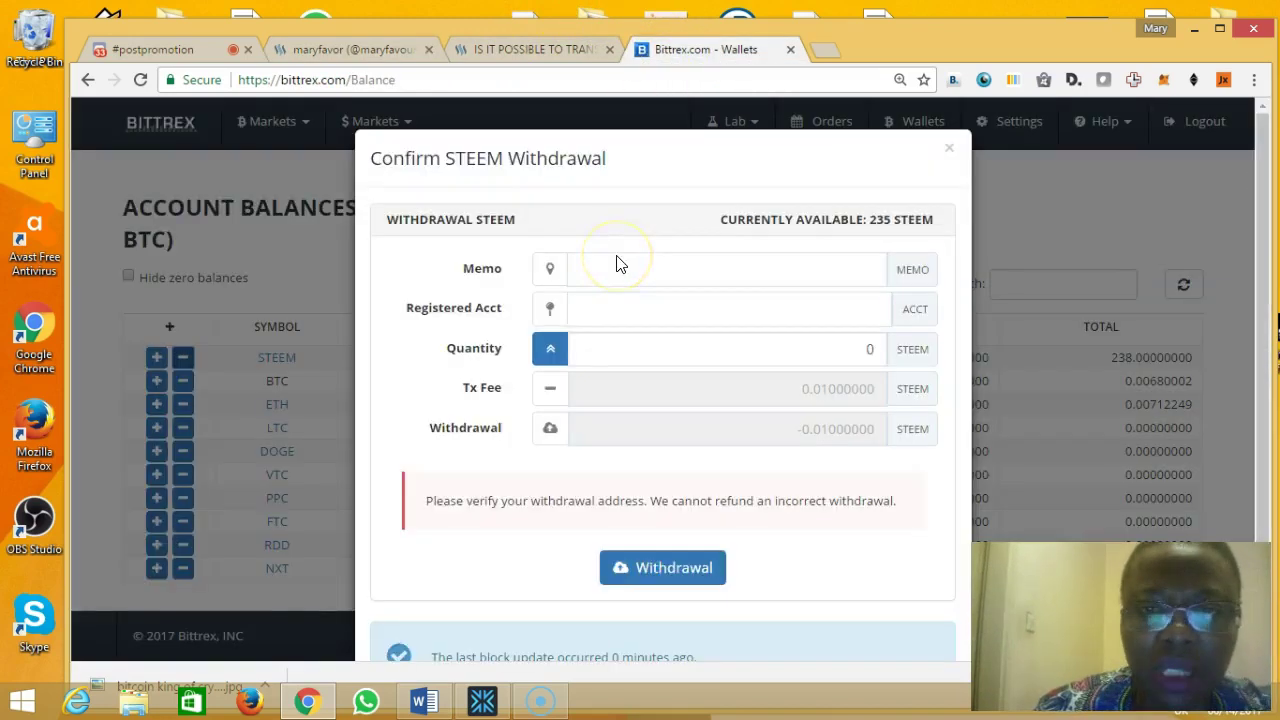
click(613, 271)
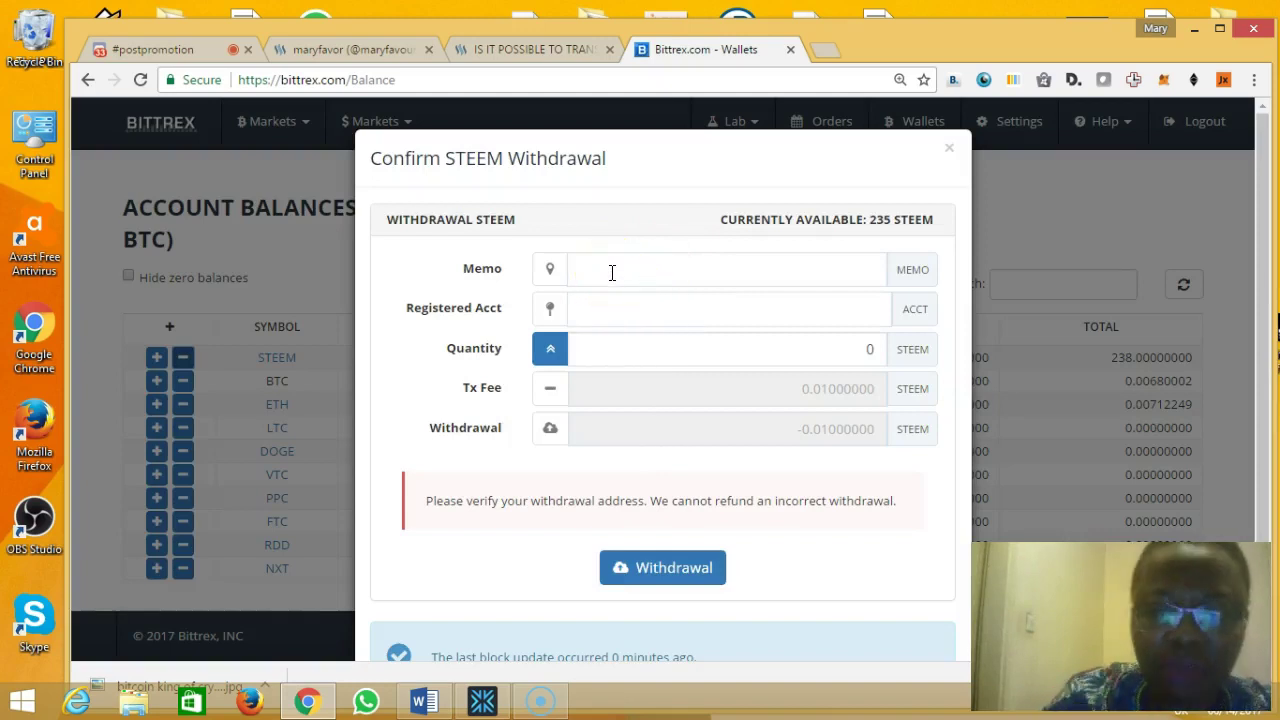
click(612, 270)
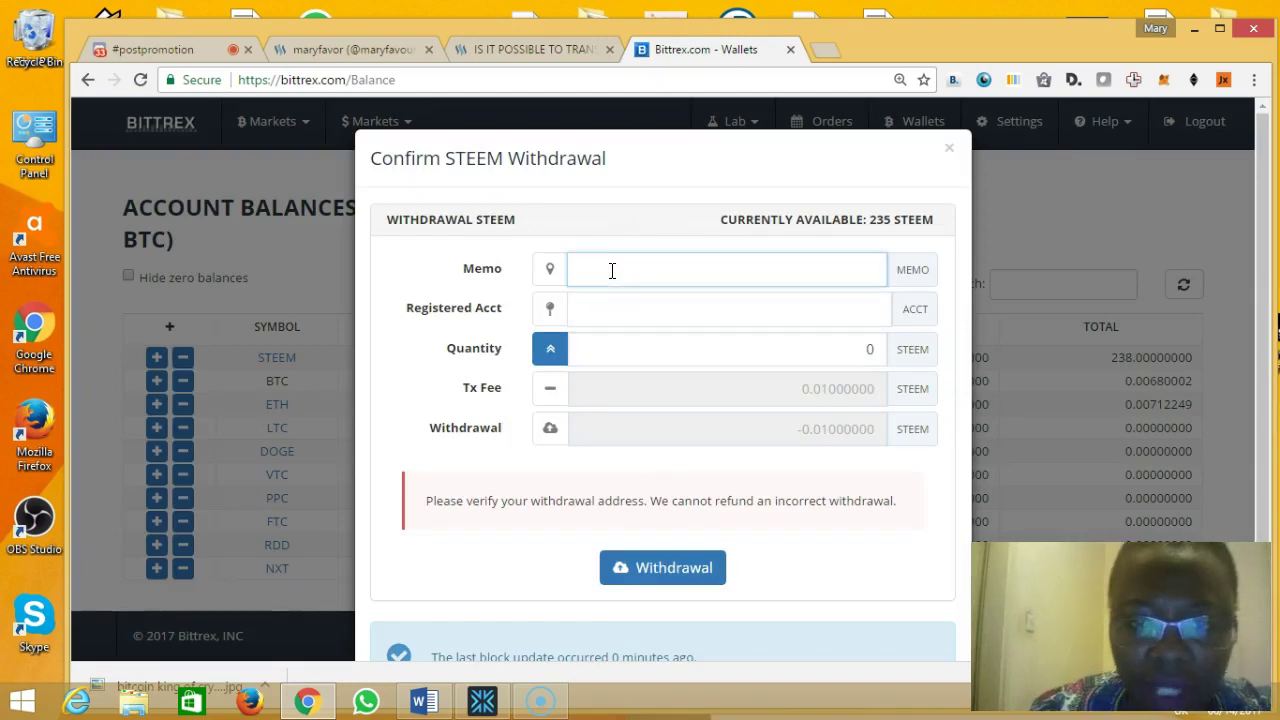
right_click(612, 270)
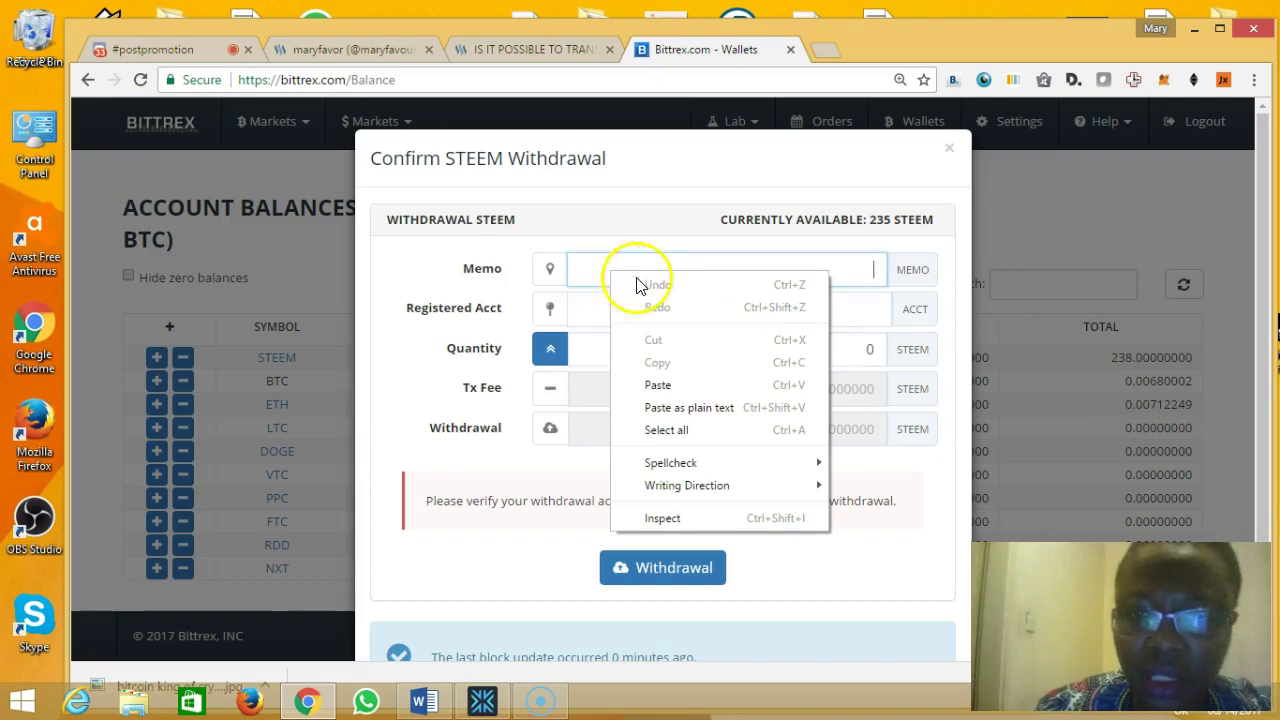
click(658, 382)
click(748, 334)
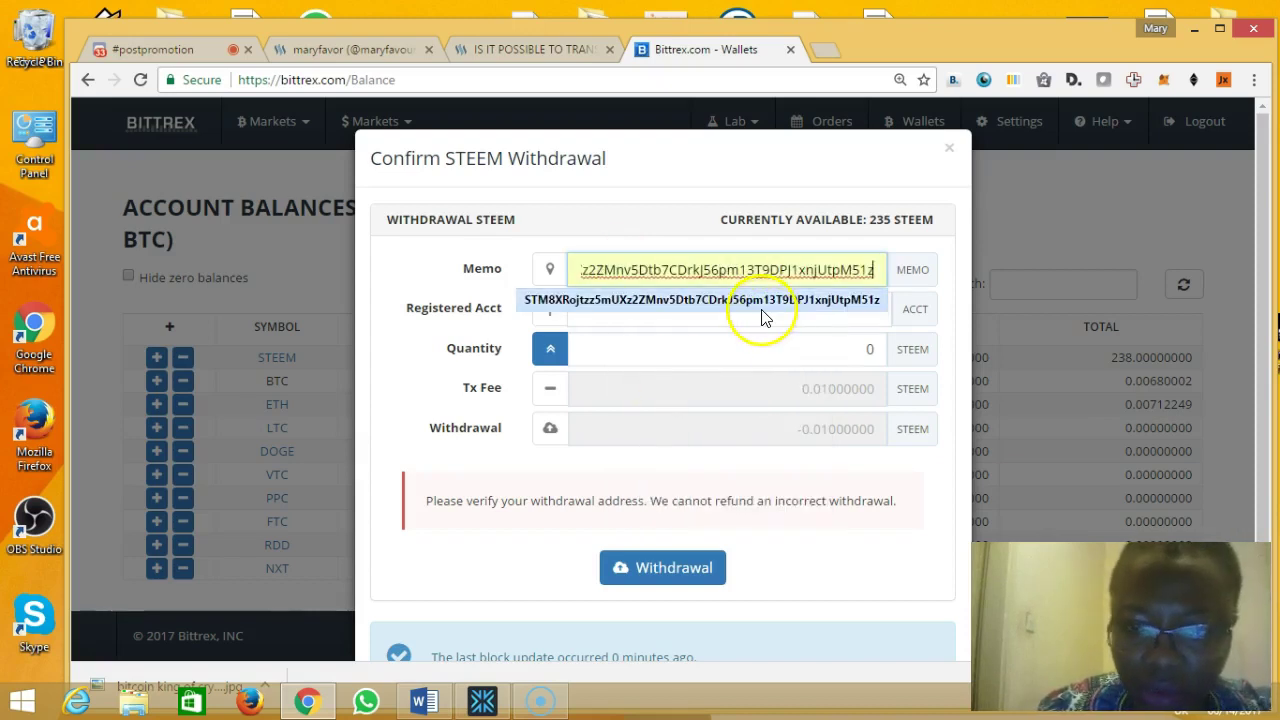
Accept the suggested memo key and enter the Steemit account name as the registered account, checking it against the Steemit page
click(760, 300)
click(718, 309)
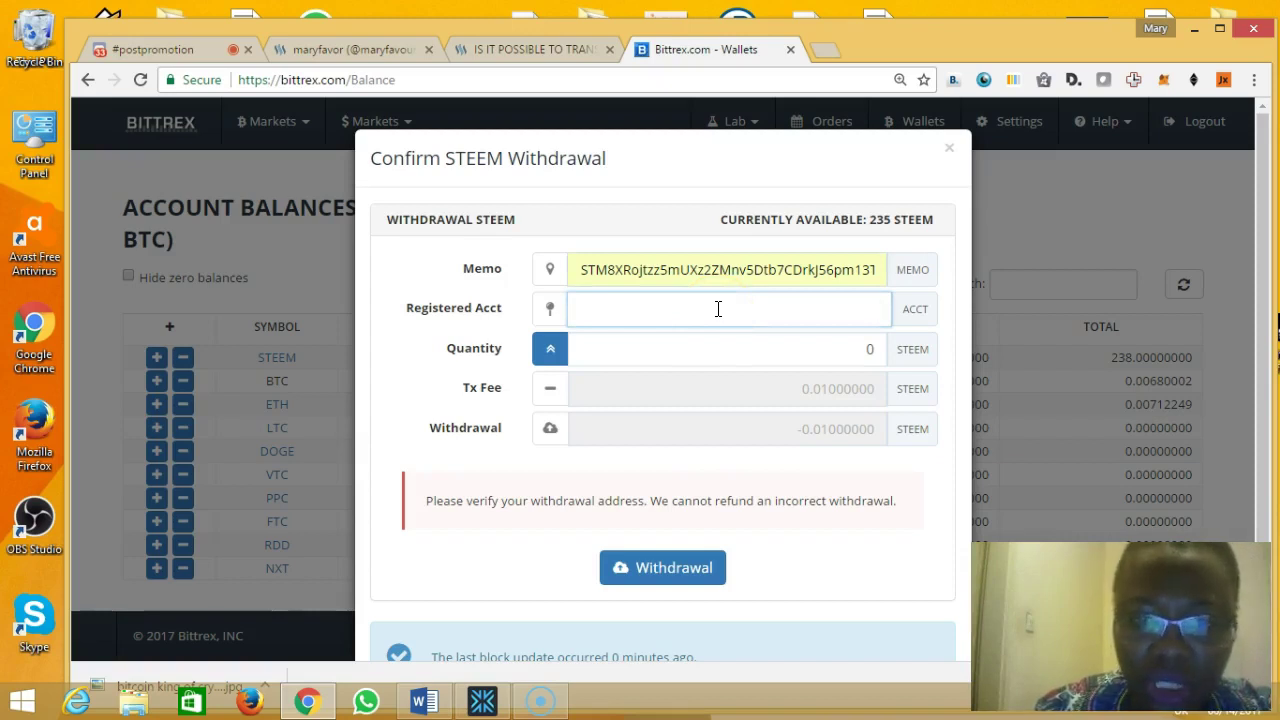
click(364, 49)
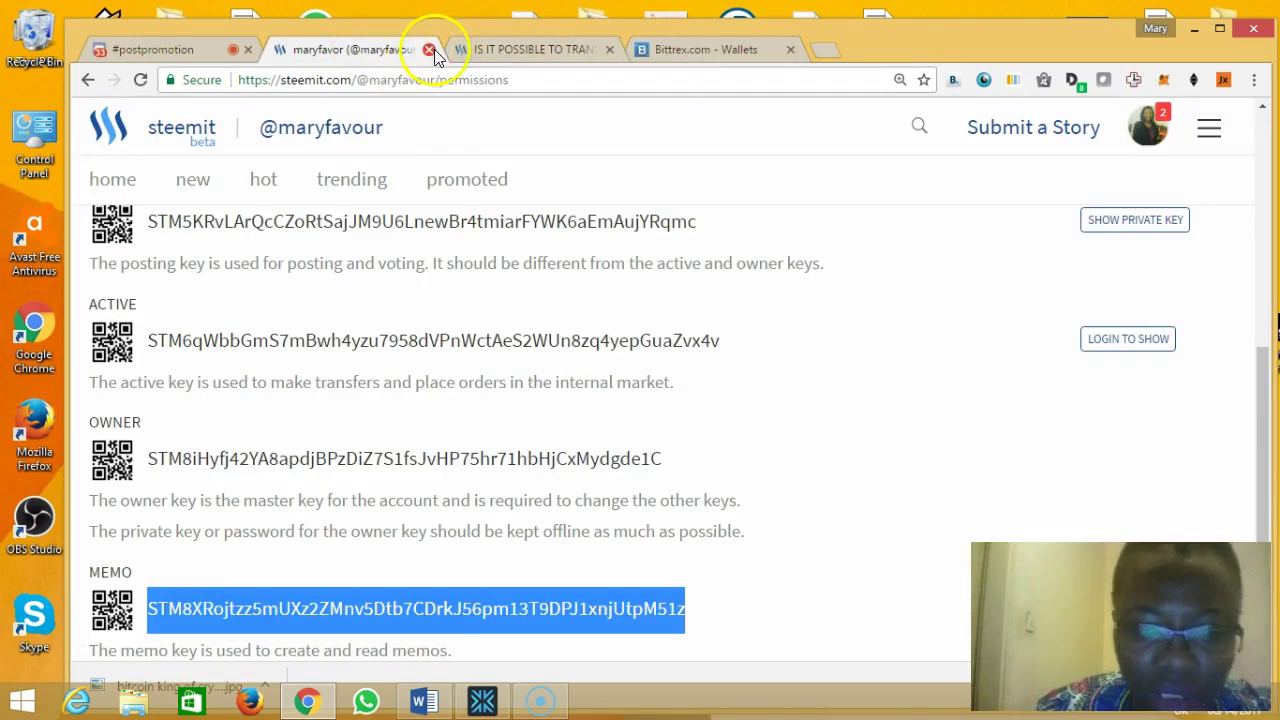
click(665, 49)
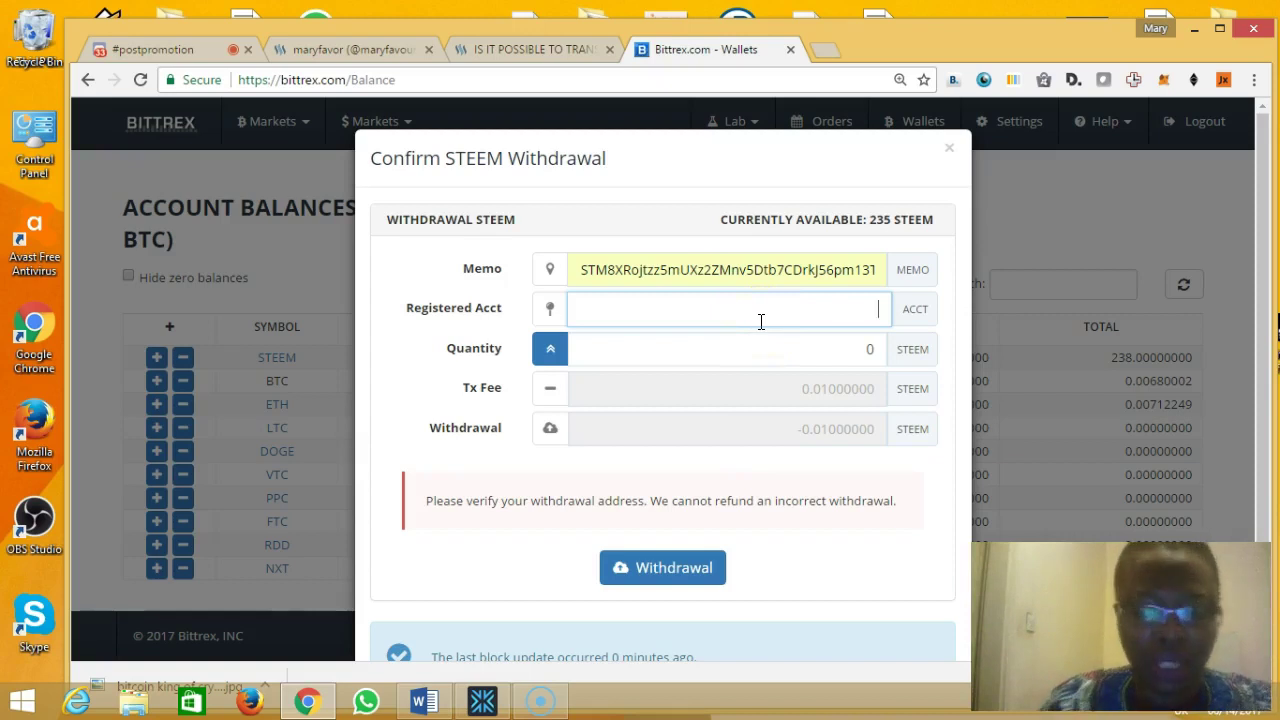
text(mary)
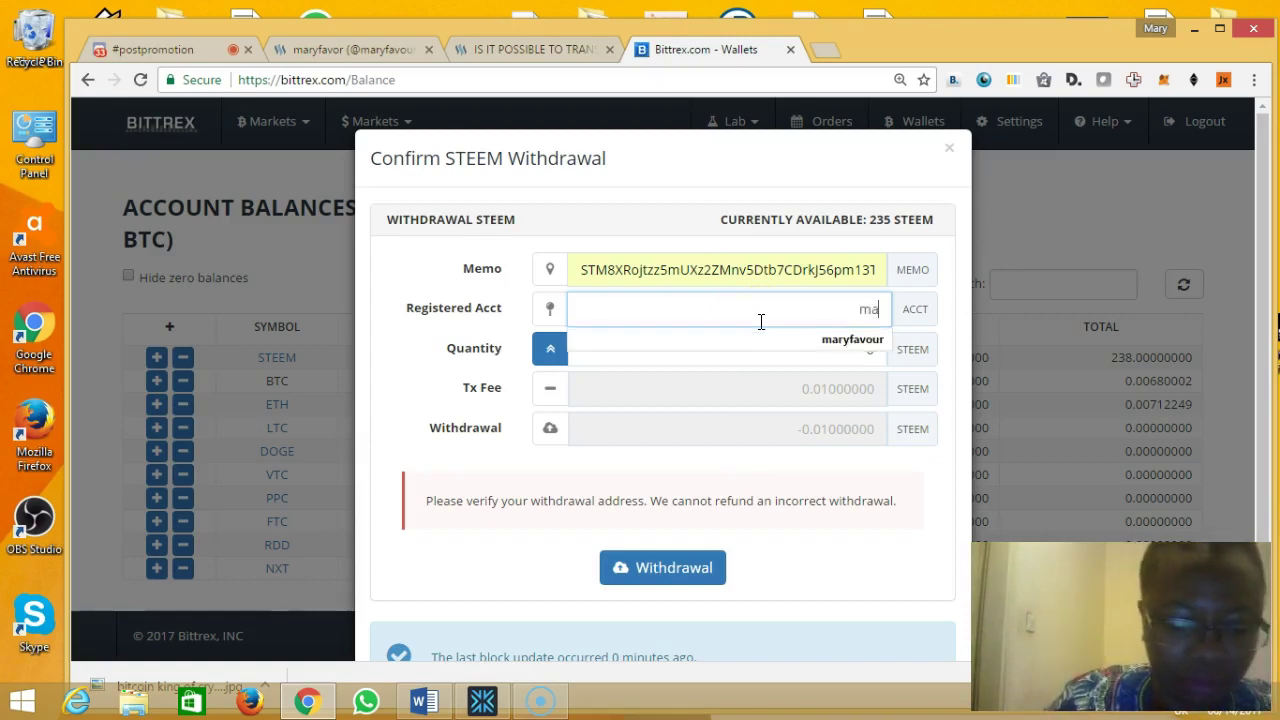
click(823, 317)
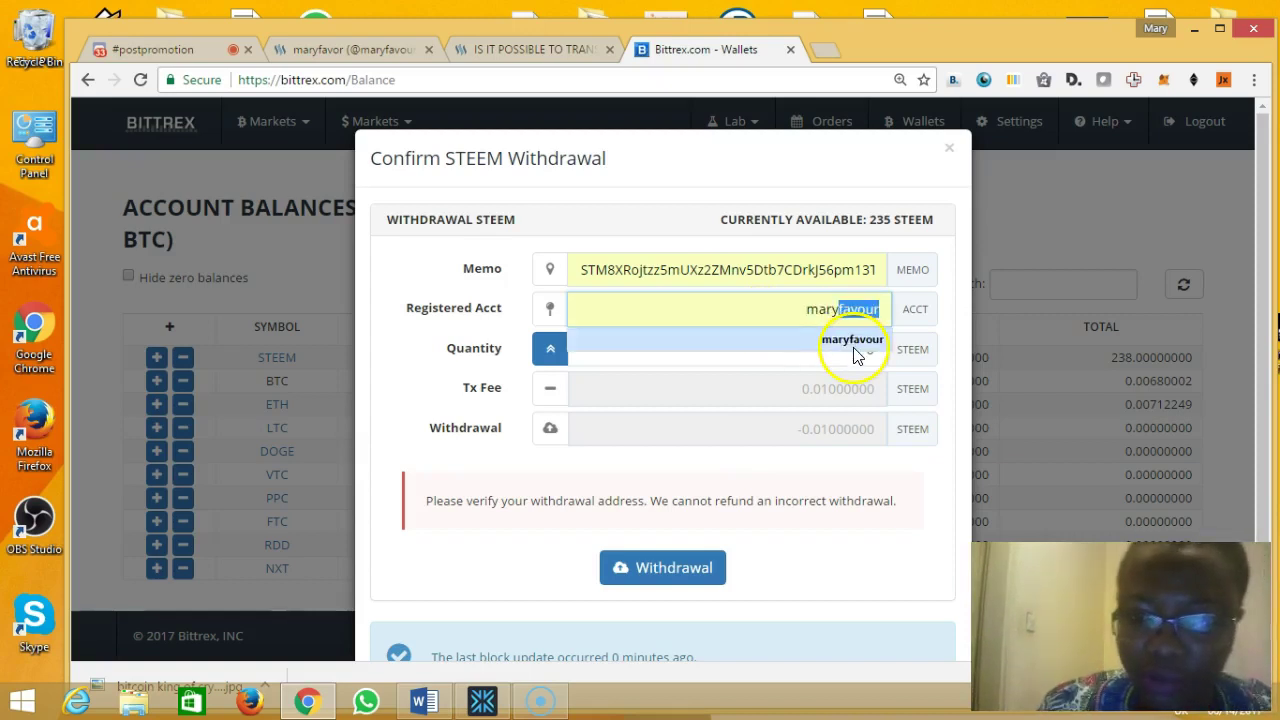
click(852, 341)
Set the withdrawal quantity to 35 STEEM
click(811, 348)
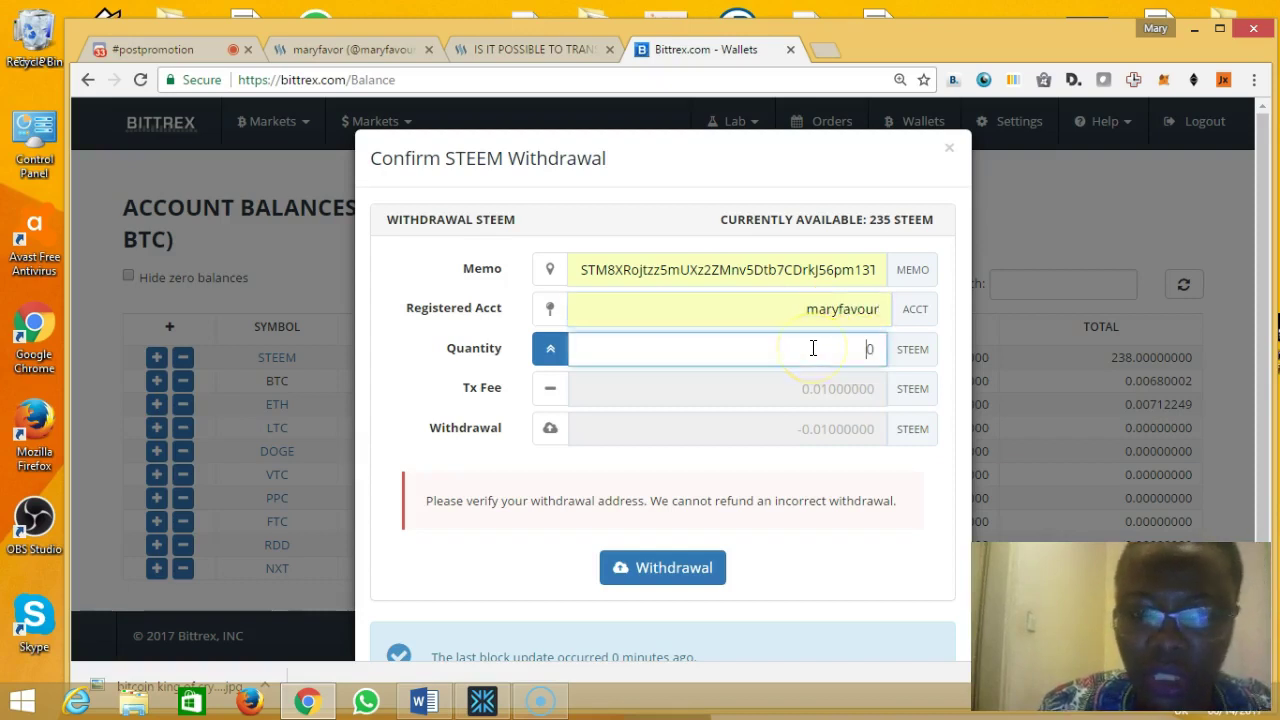
click(874, 348)
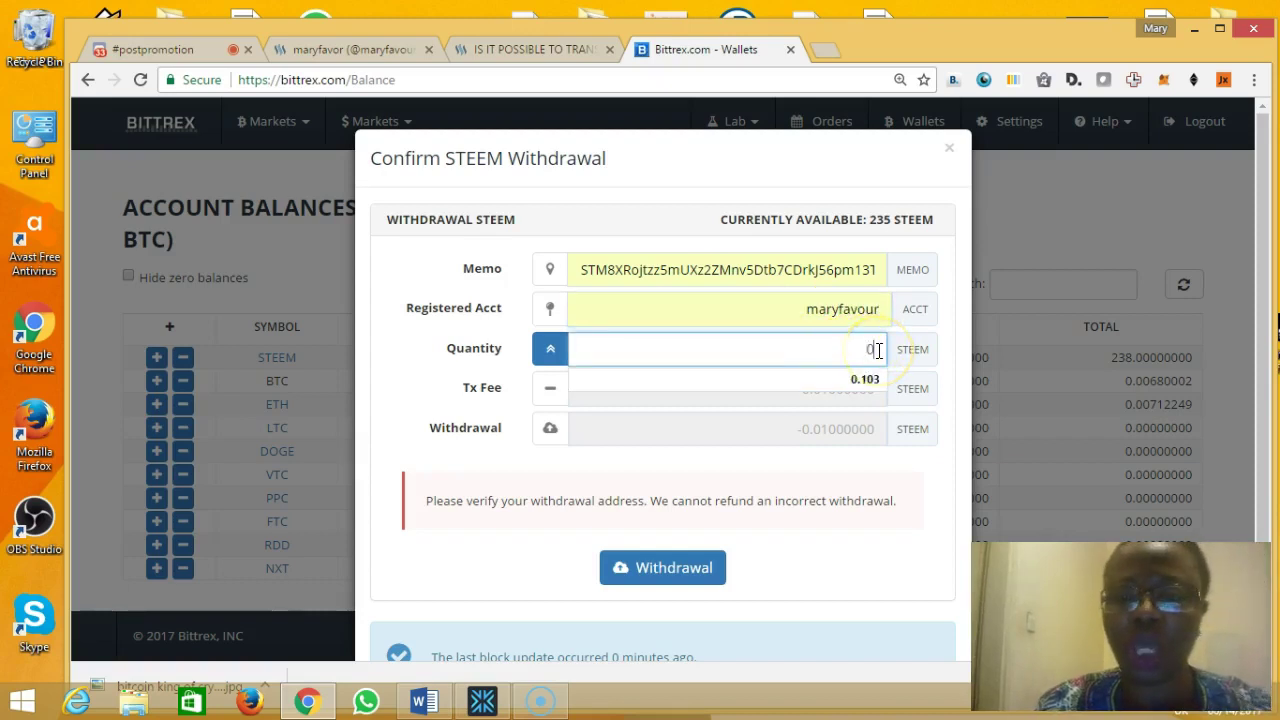
click(878, 349)
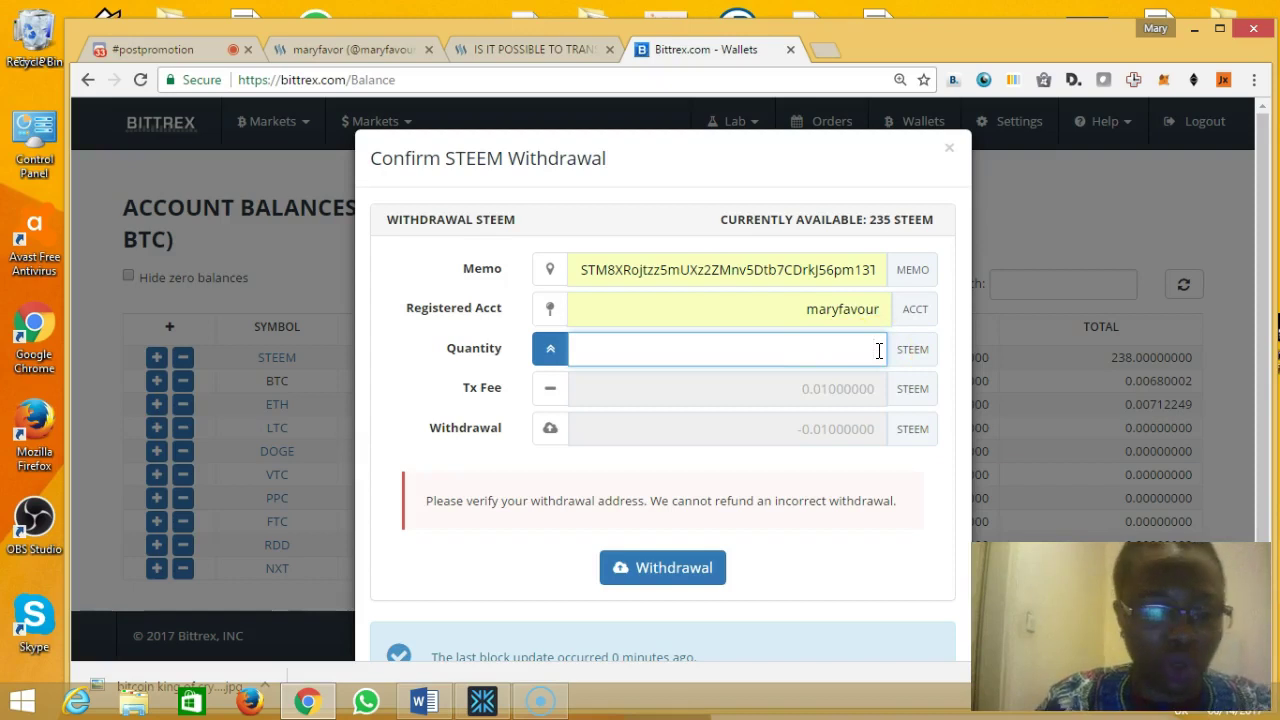
text(35)
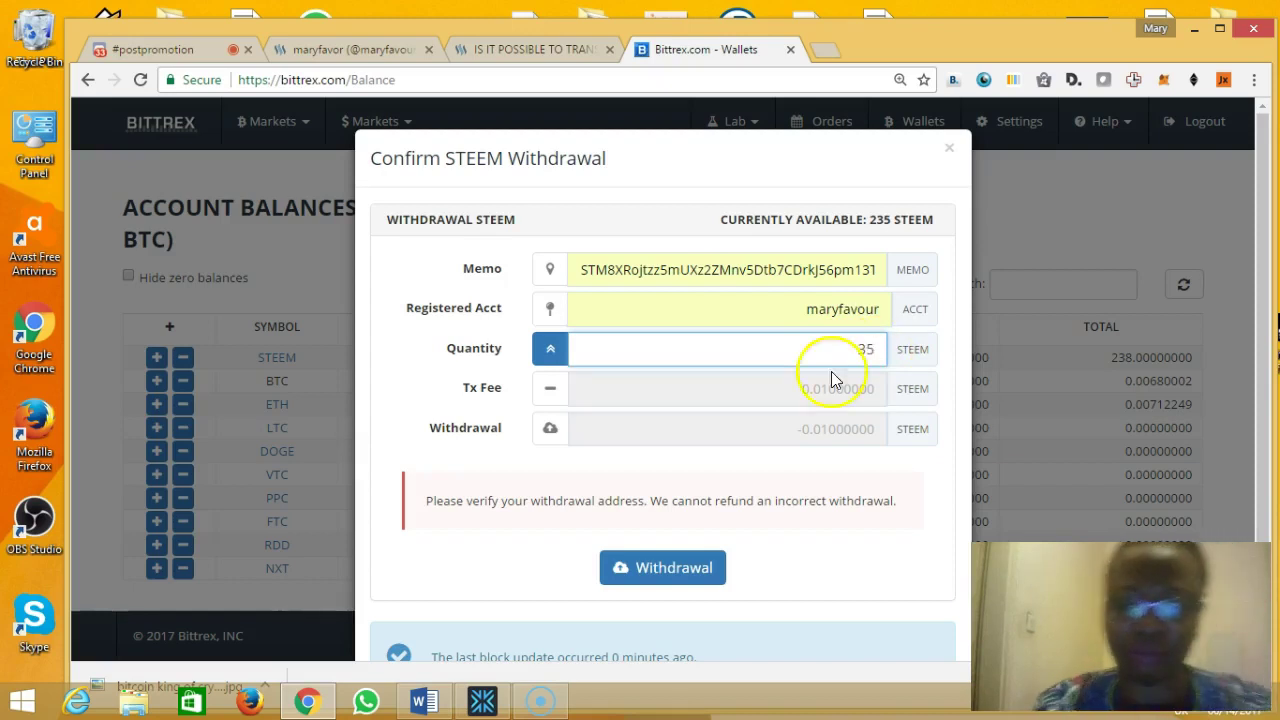
click(768, 392)
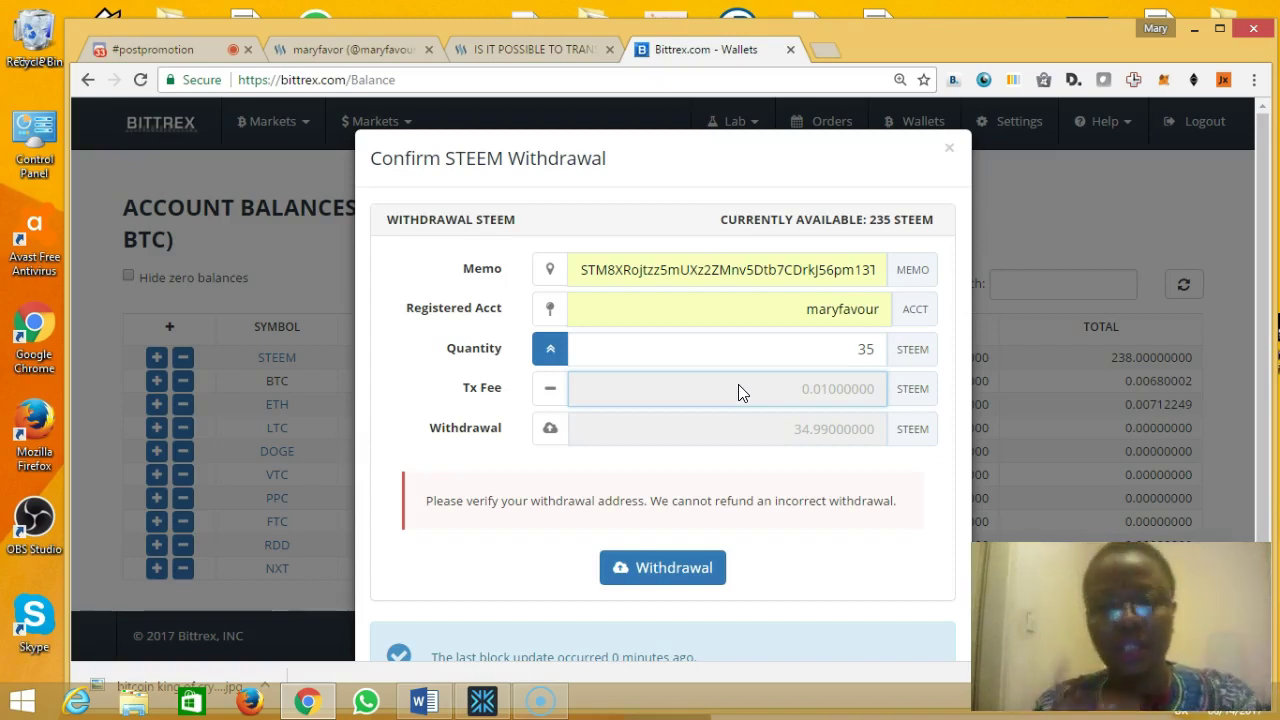
click(775, 397)
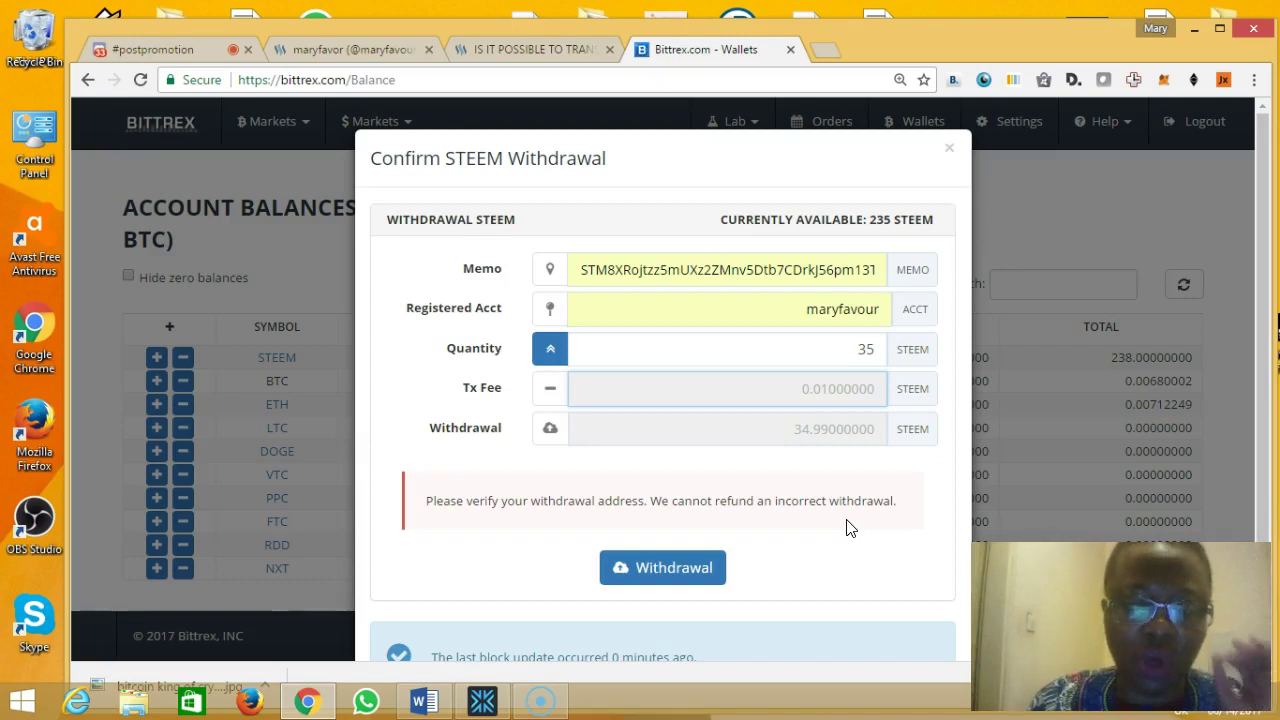
Submit the STEEM withdrawal request and confirm its details
click(701, 572)
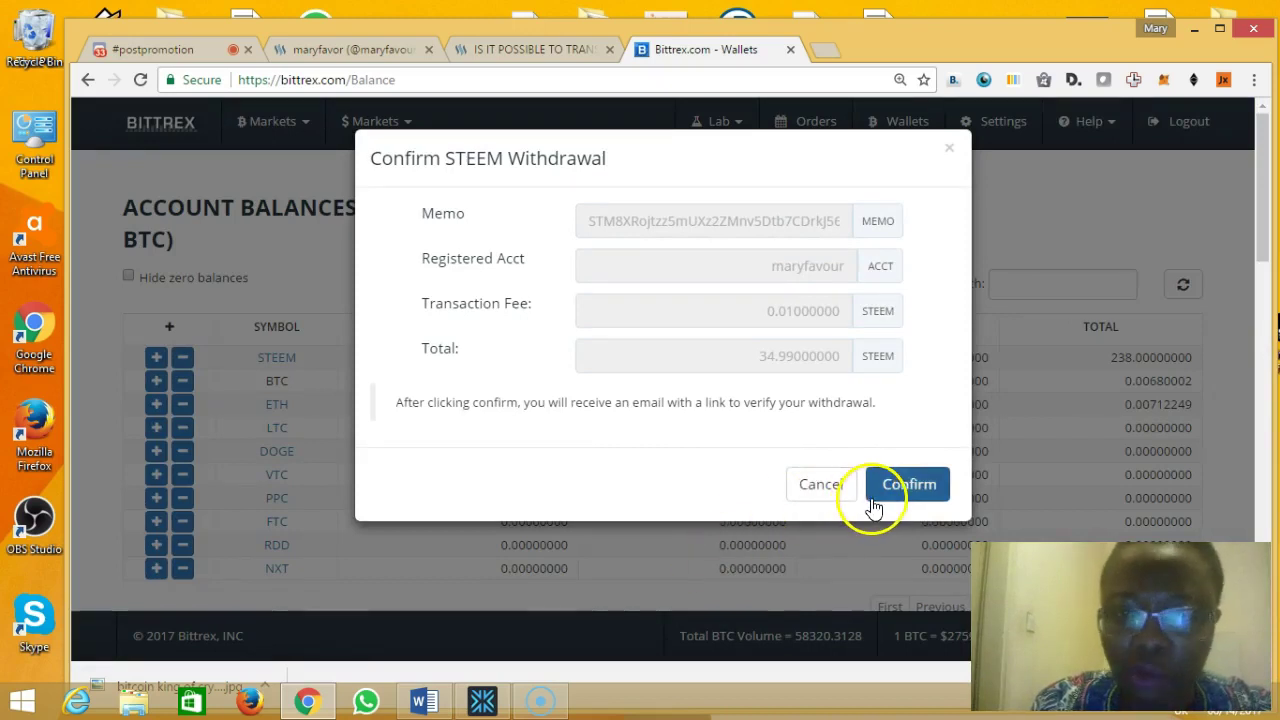
click(900, 483)
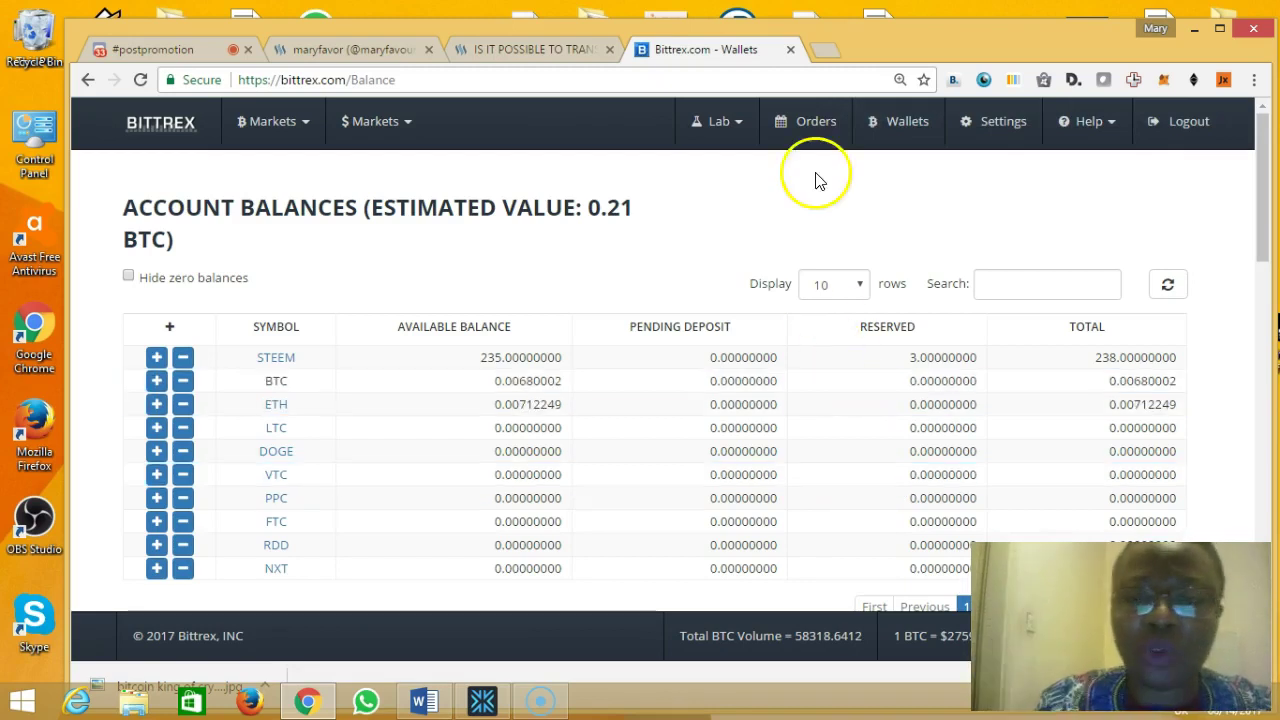
Open protonmail.com in a new browser tab
click(825, 56)
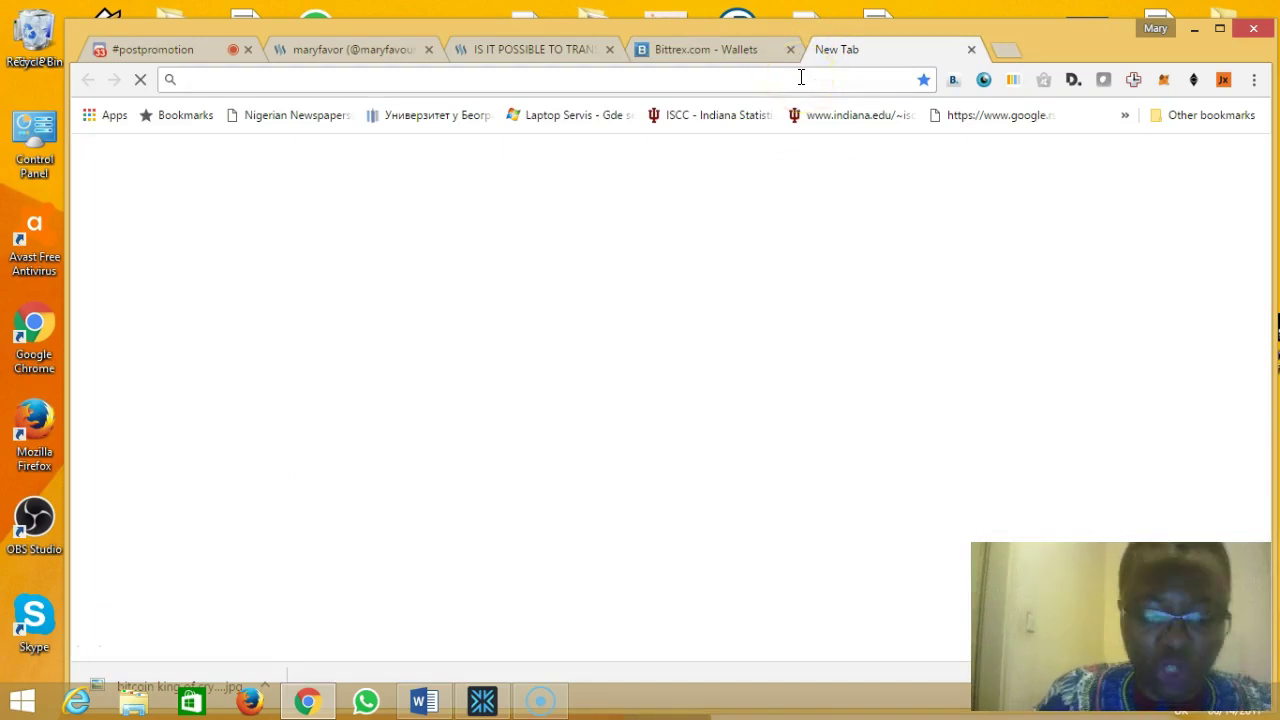
text(m)
key(BackSpace)
key(BackSpace)
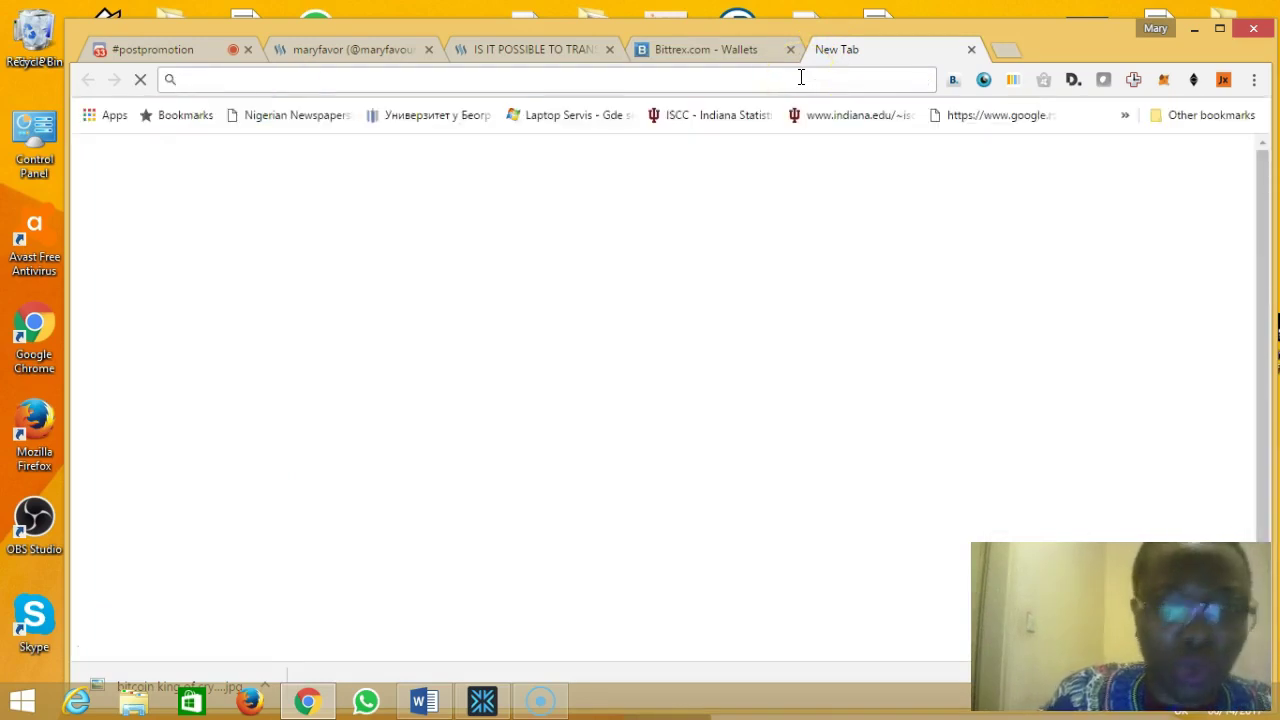
text(pro)
key(Return)
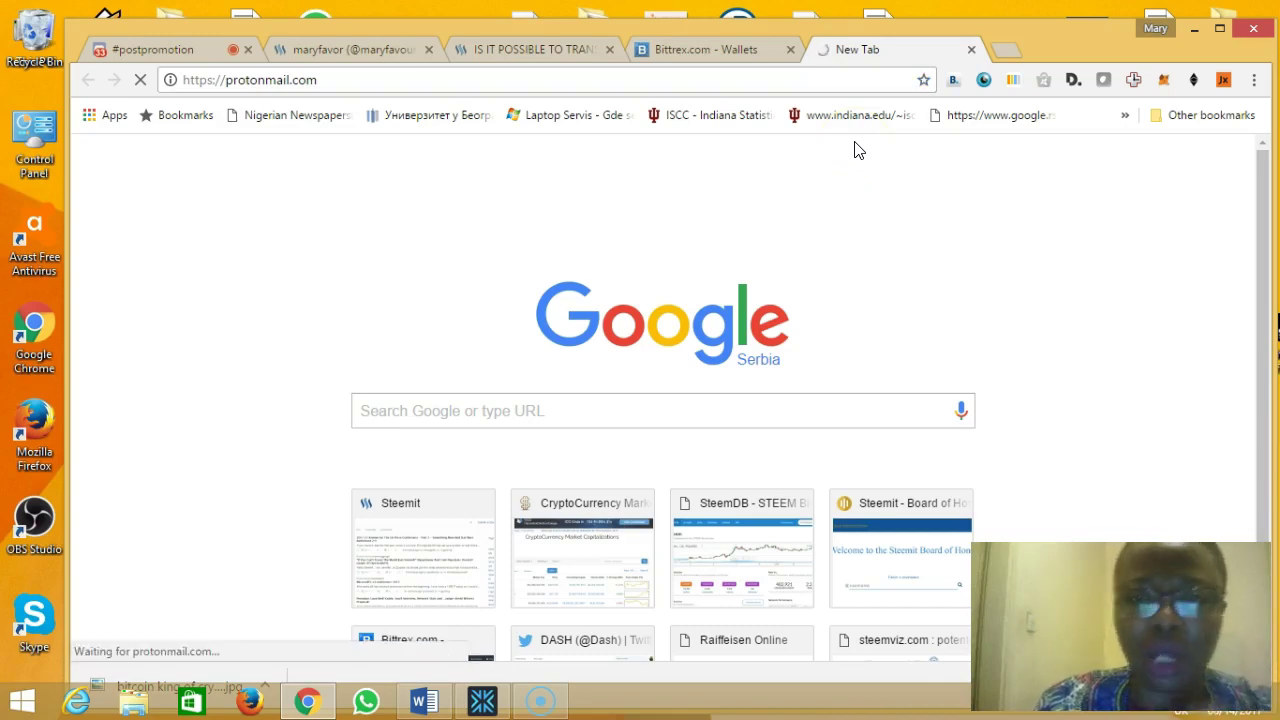
click(851, 192)
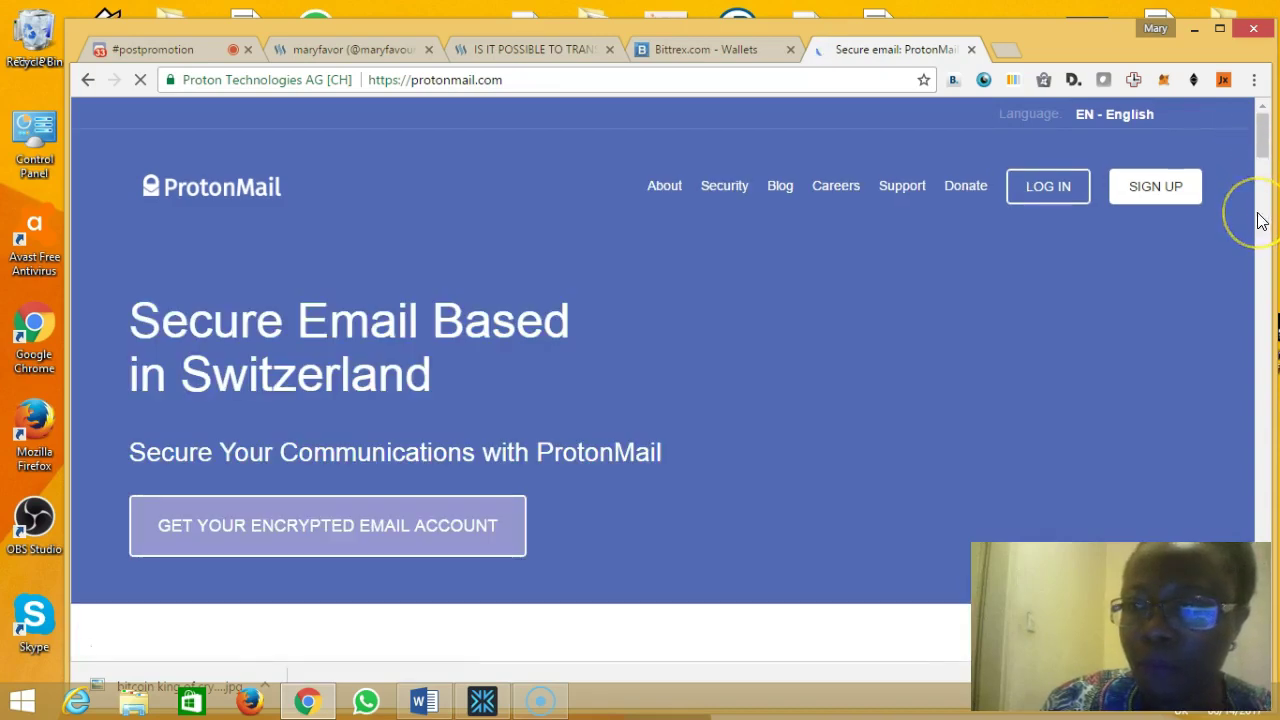
Open the ProtonMail user login page and log in with the filled-in account credentials
scroll(1261, 226, down, 7)
scroll(1261, 232, down, 1)
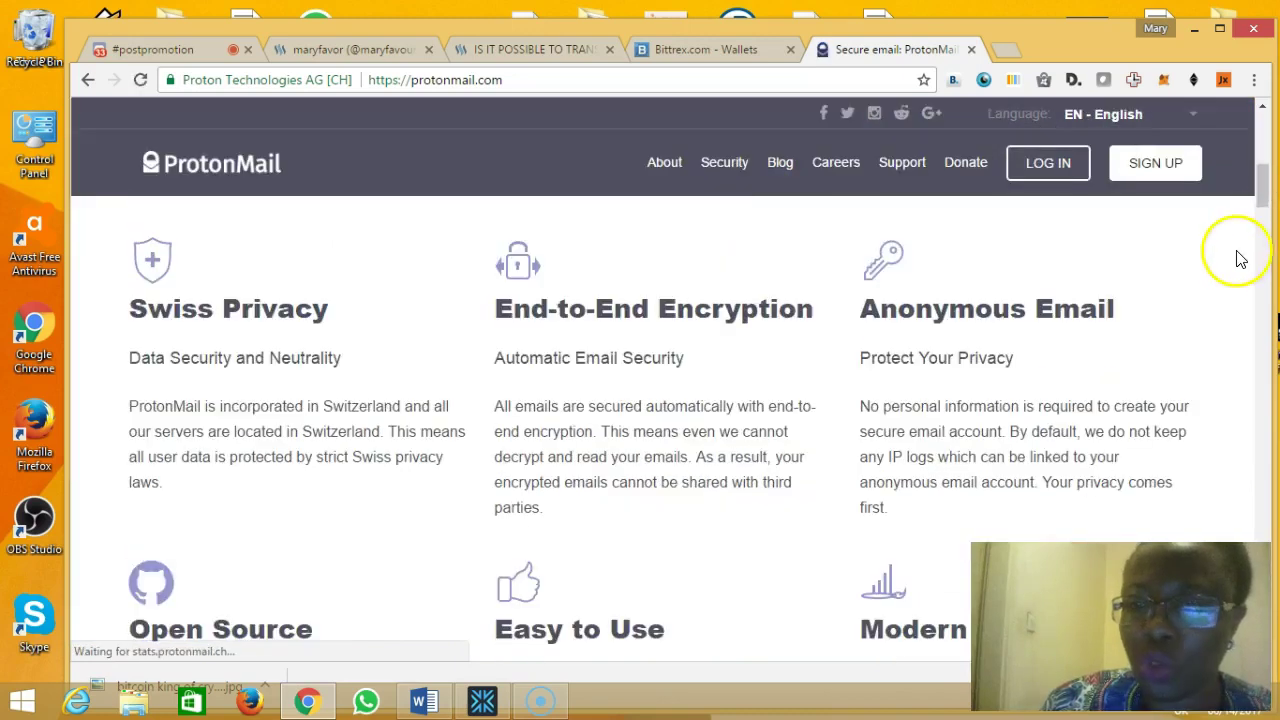
drag(1265, 180, 1249, 134)
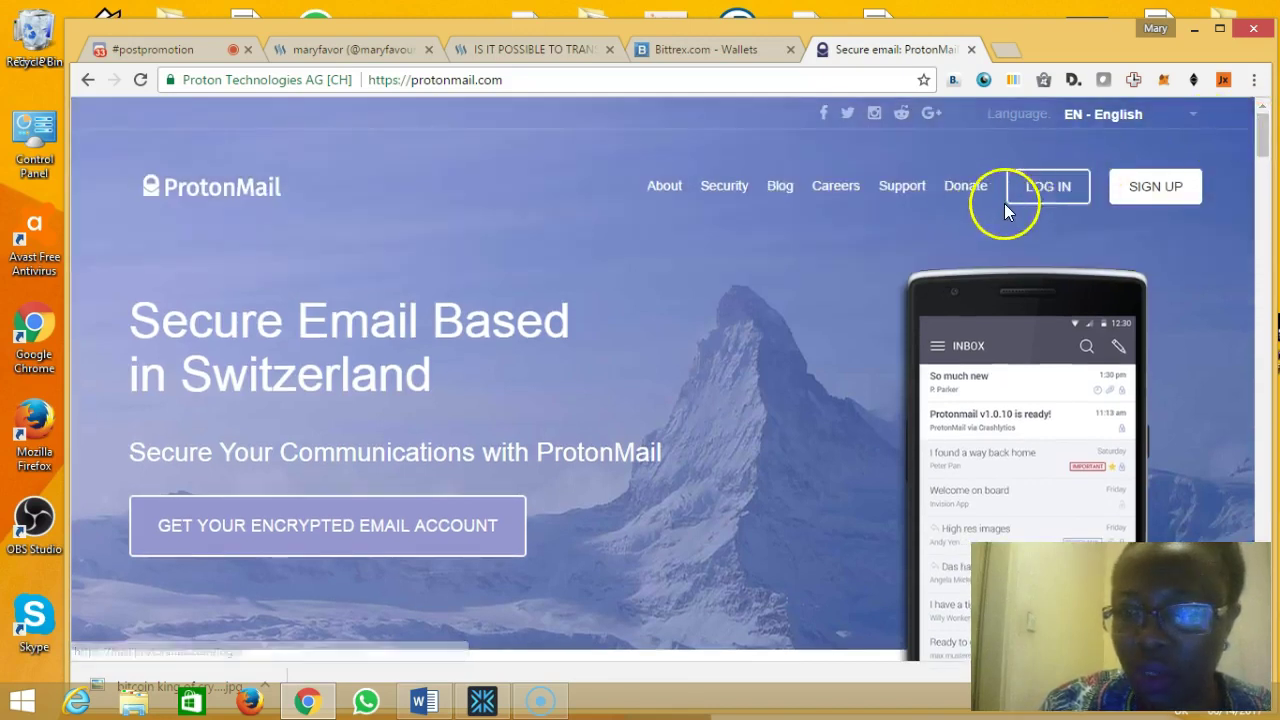
click(1037, 190)
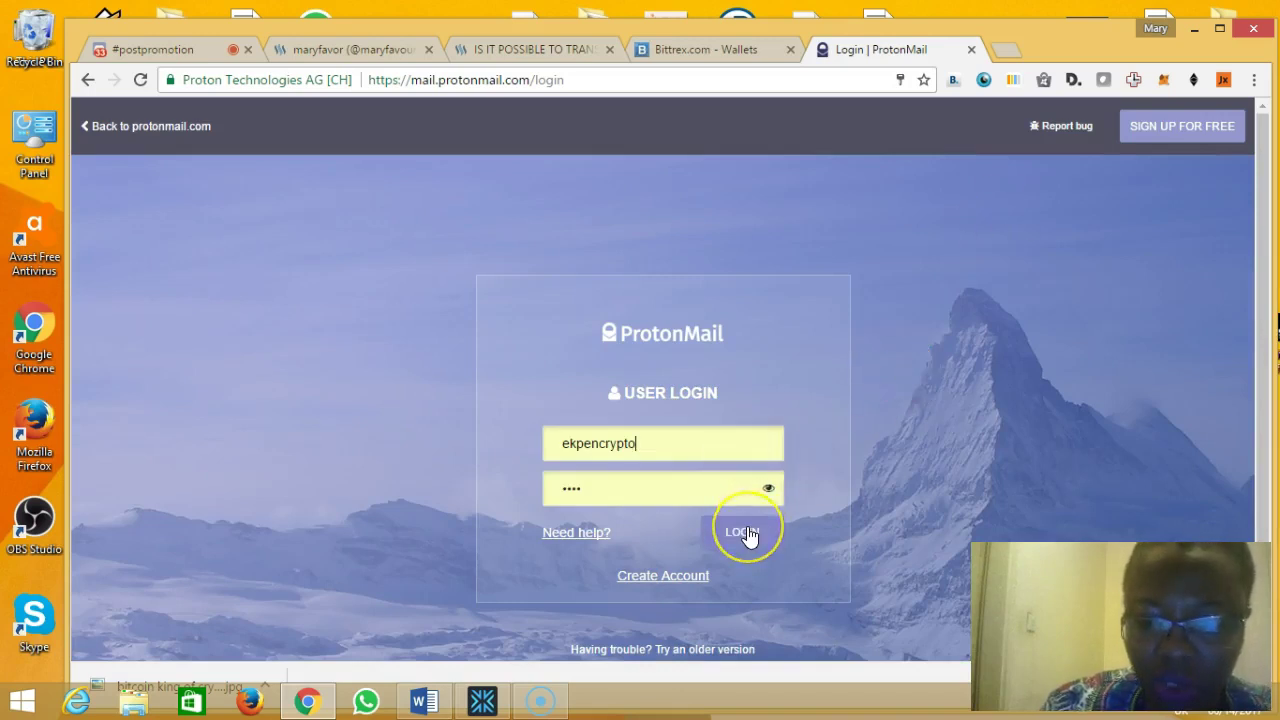
click(745, 533)
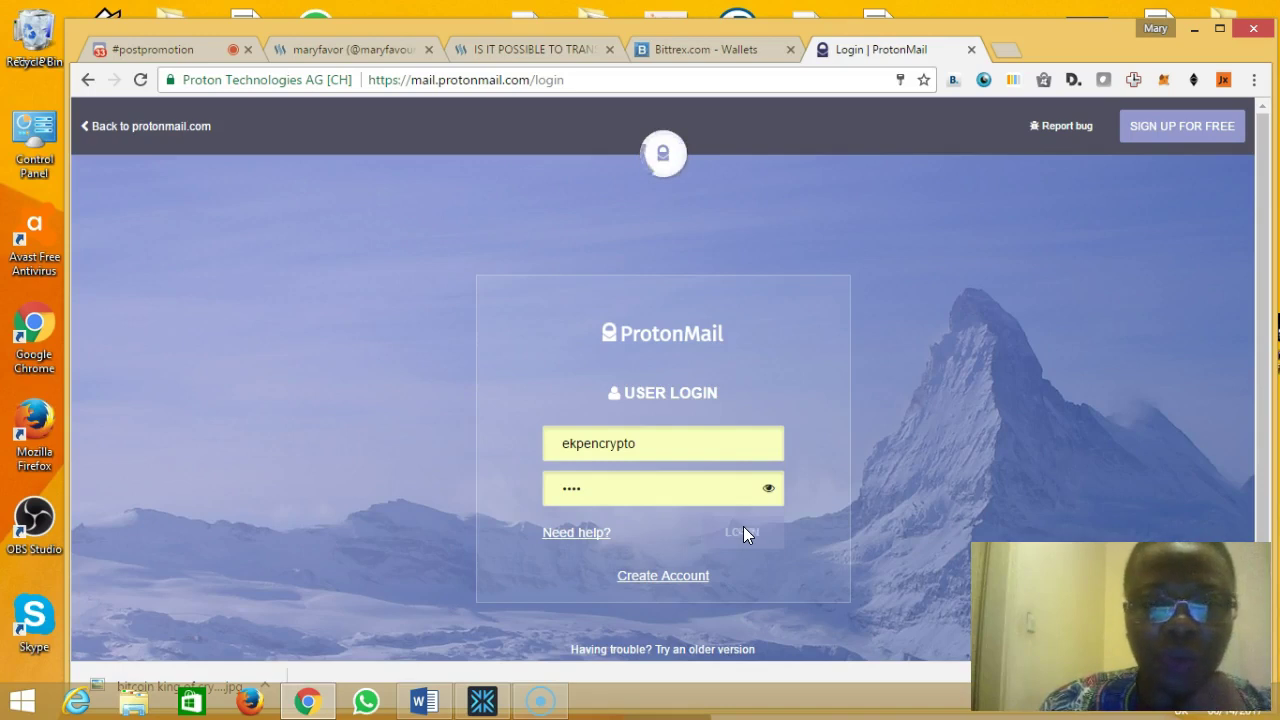
click(734, 523)
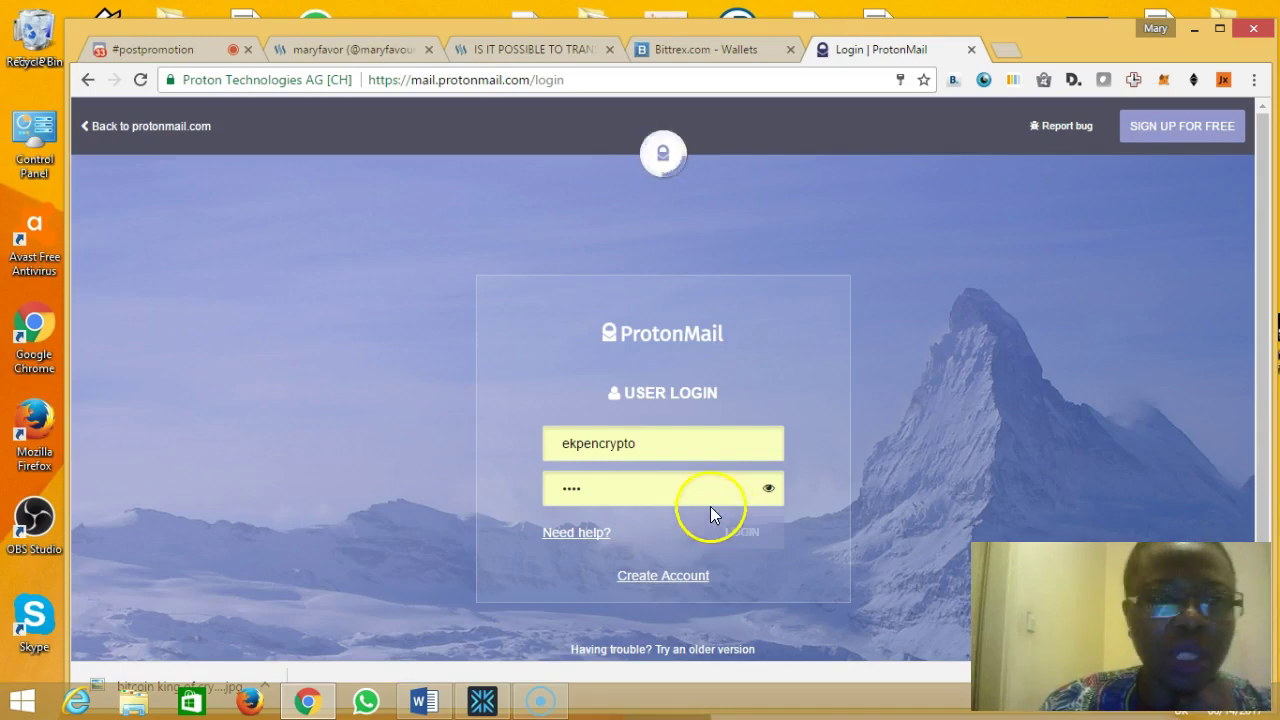